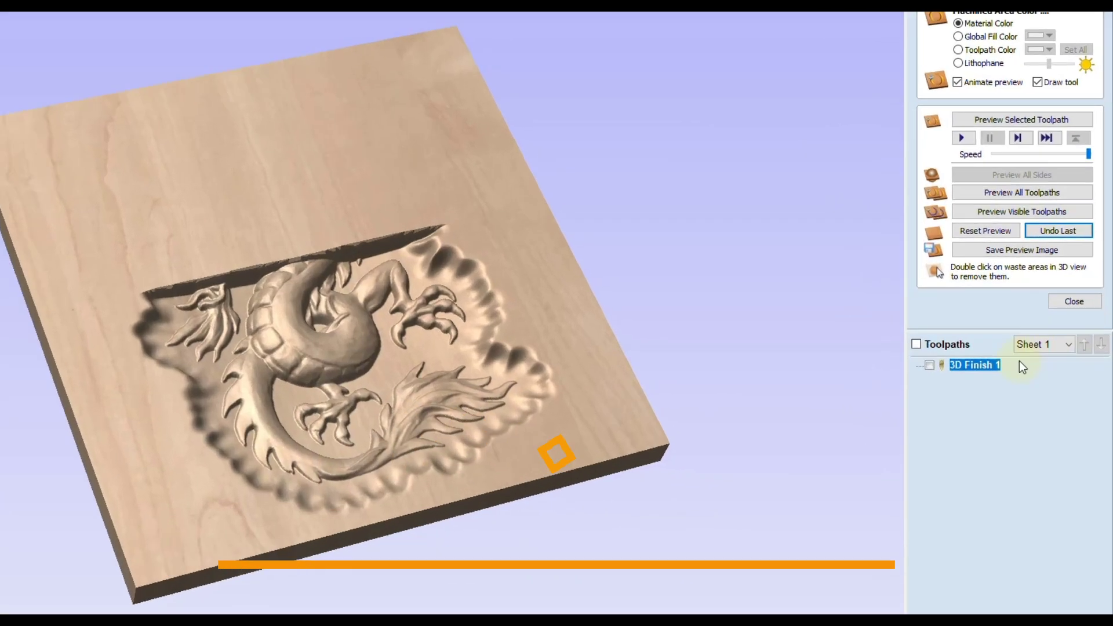
- Edit the 3D Finish 1 toolpath to use the Raster strategy at a 0.0 degree raster angle and calculate it
left_click(1000, 434)
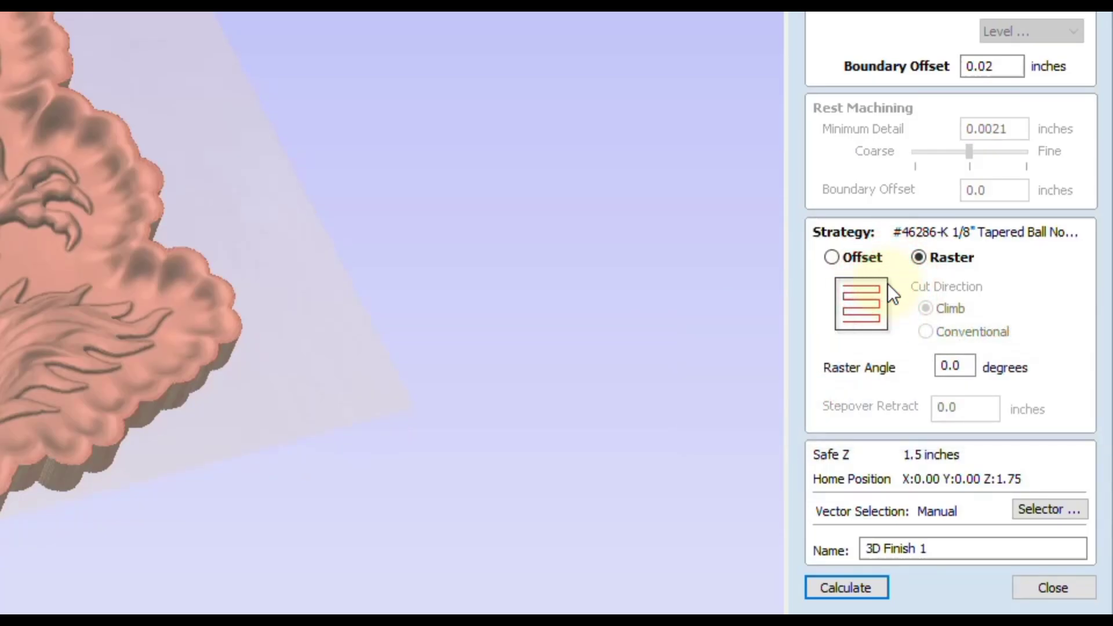
left_click(832, 258)
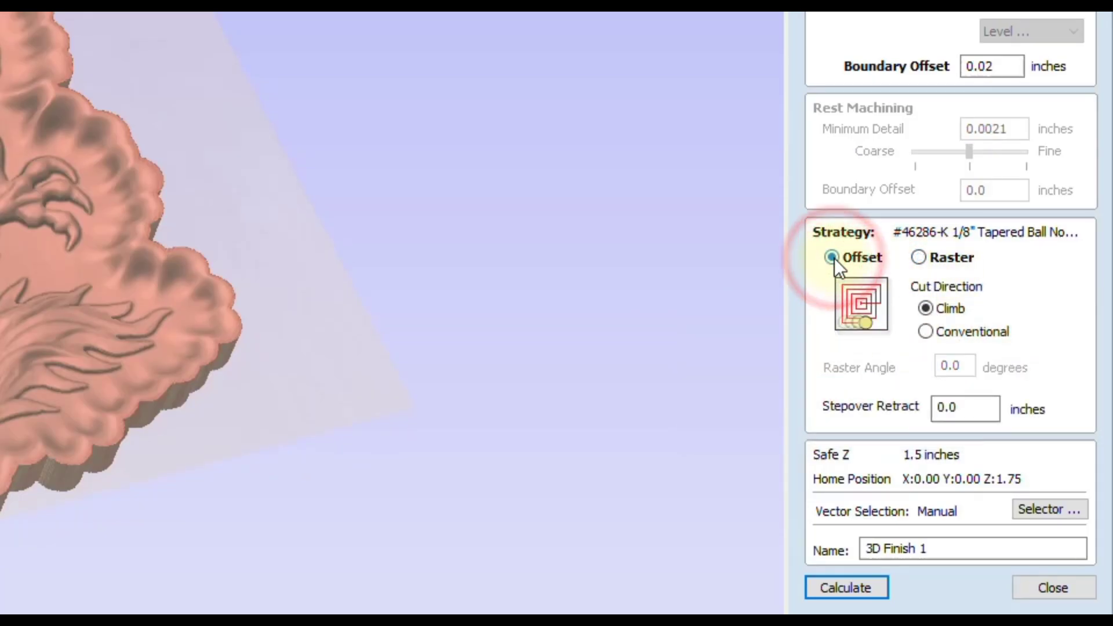
left_click(919, 258)
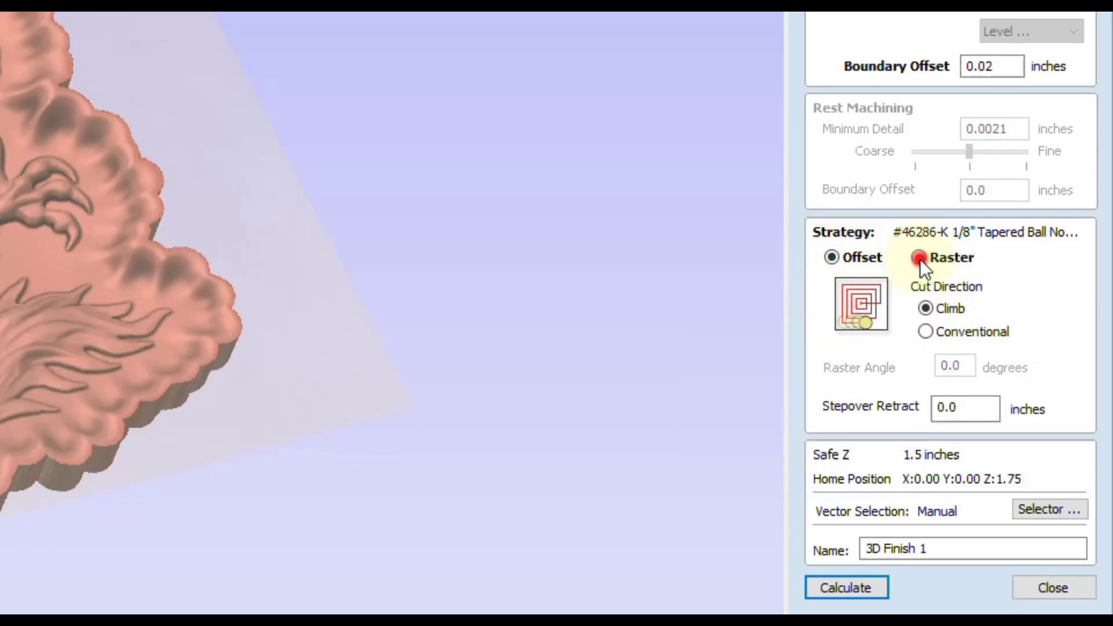
left_click(834, 257)
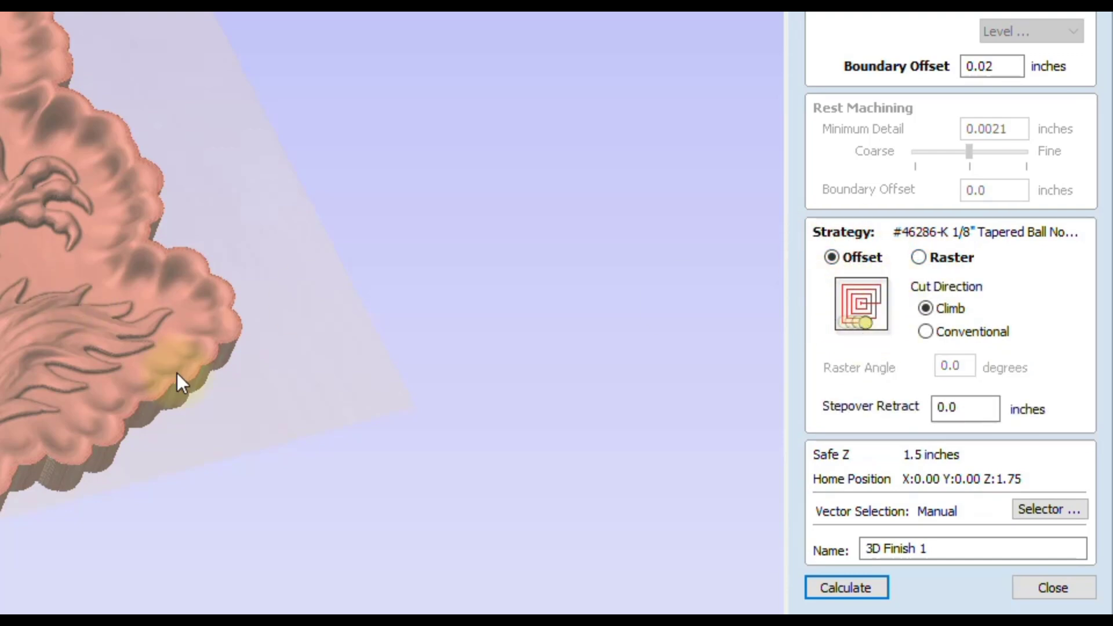
left_click(920, 257)
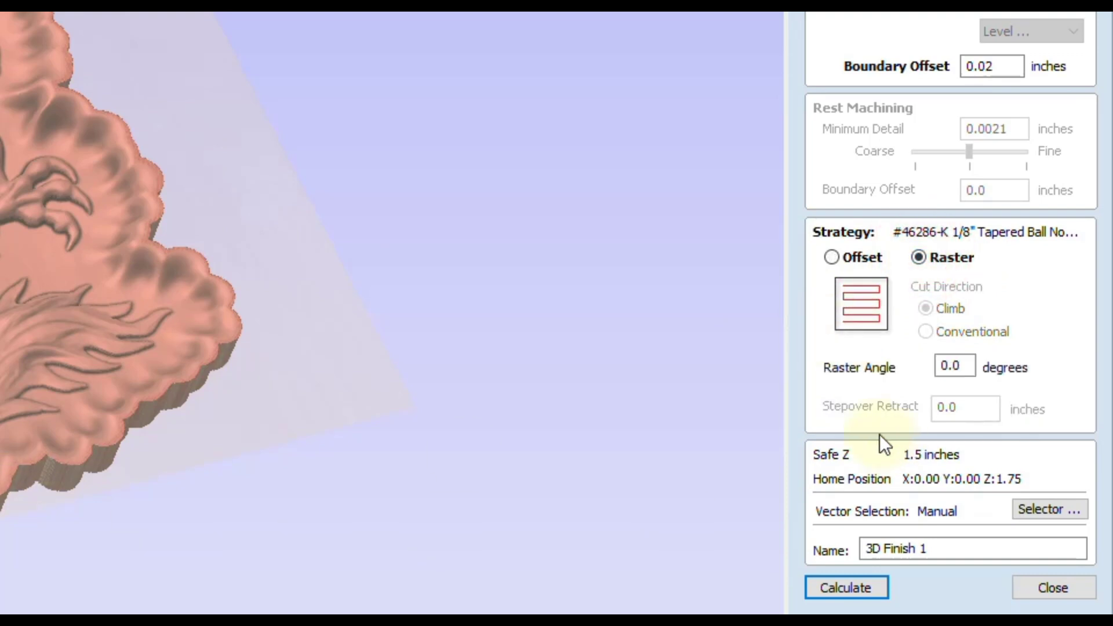
double_click(945, 366)
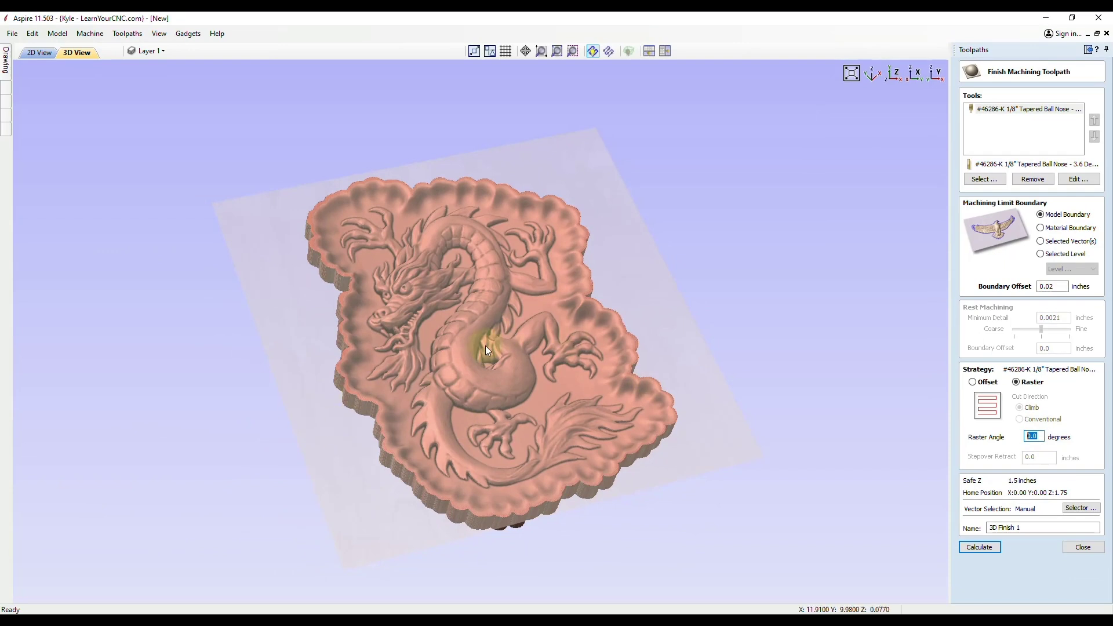
left_click(983, 549)
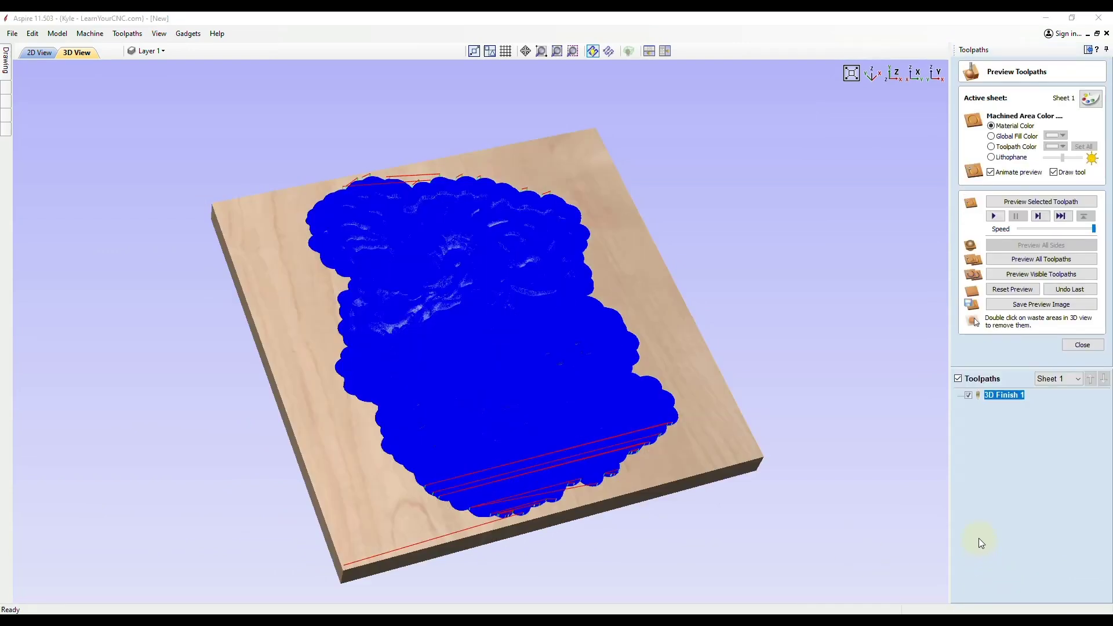
- Reset the preview, simulate 3D Finish 1 at a reduced speed, and stop the simulation about halfway up the dragon
left_click(1012, 289)
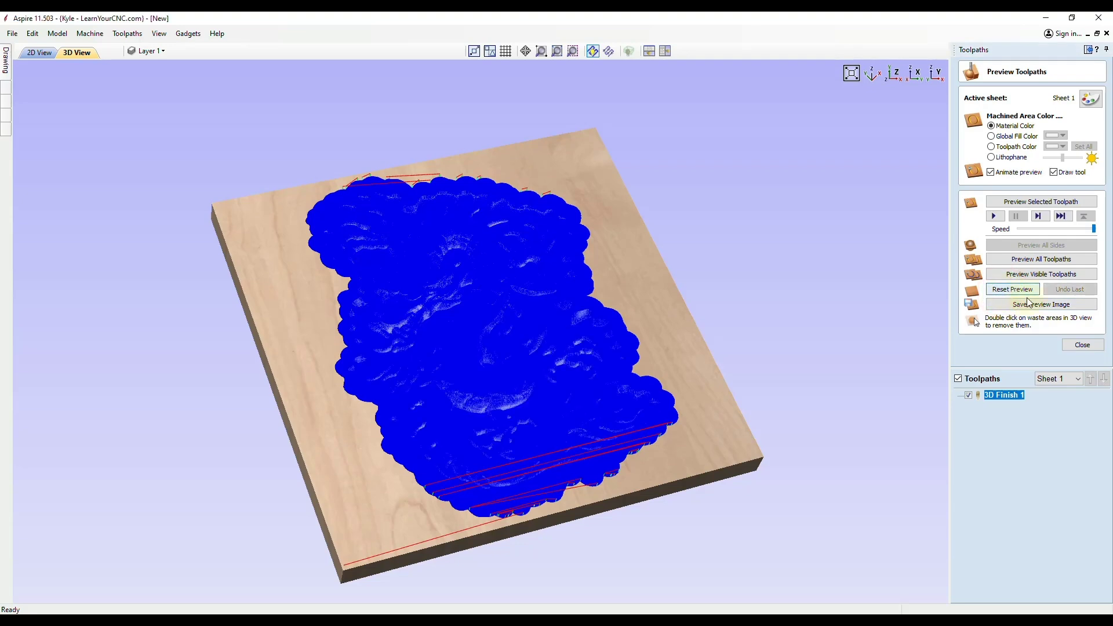
left_click_drag(1098, 231, 1078, 228)
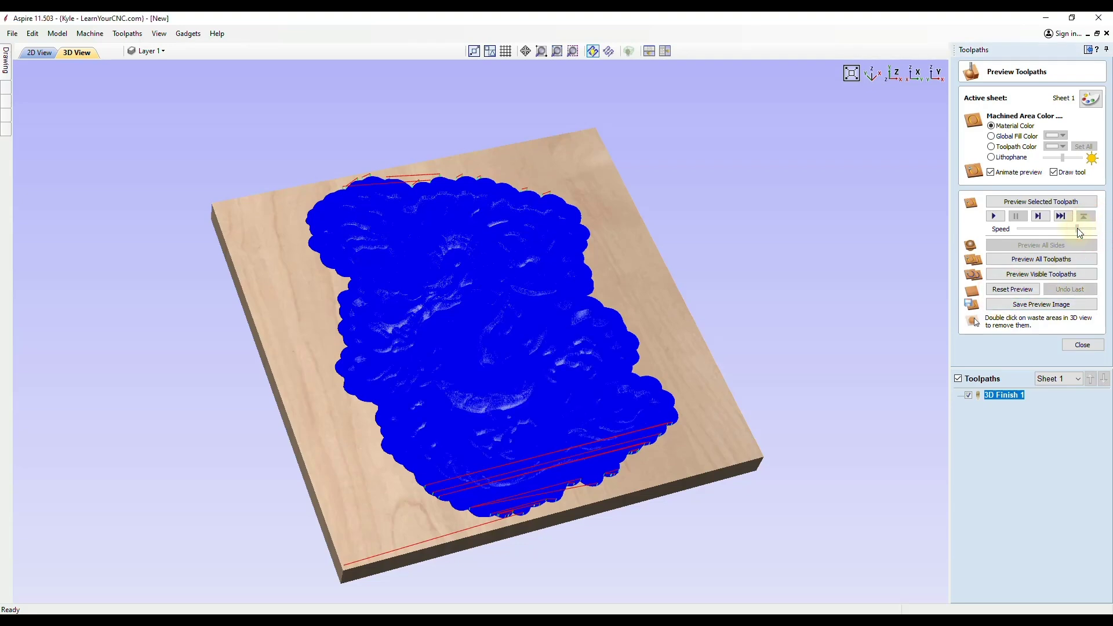
left_click(1037, 203)
left_click(1036, 203)
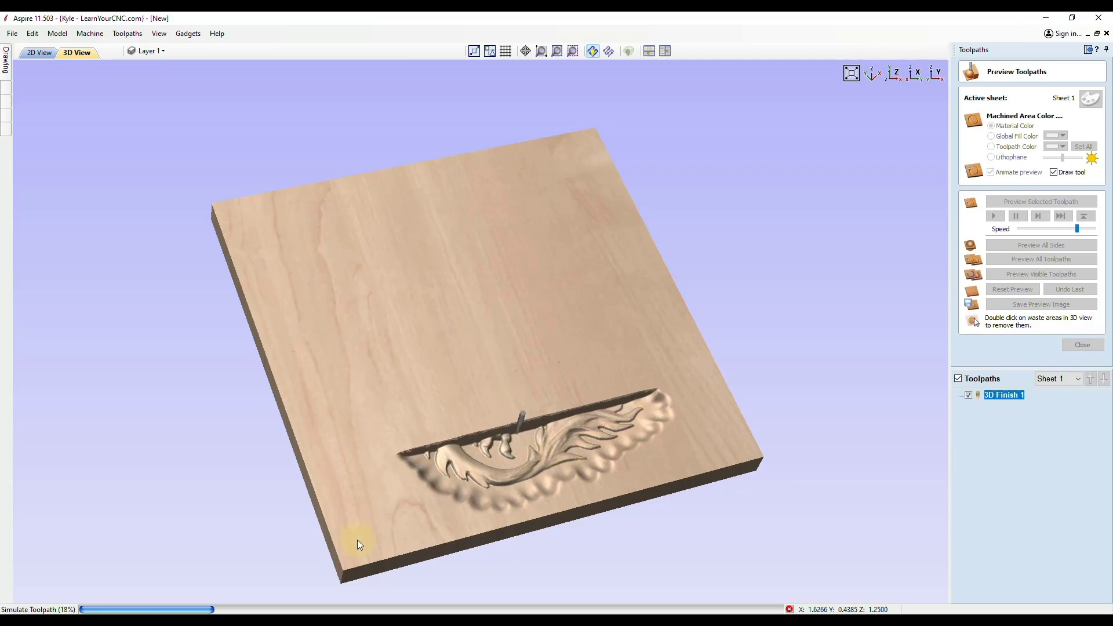
left_click_drag(1077, 229, 1087, 228)
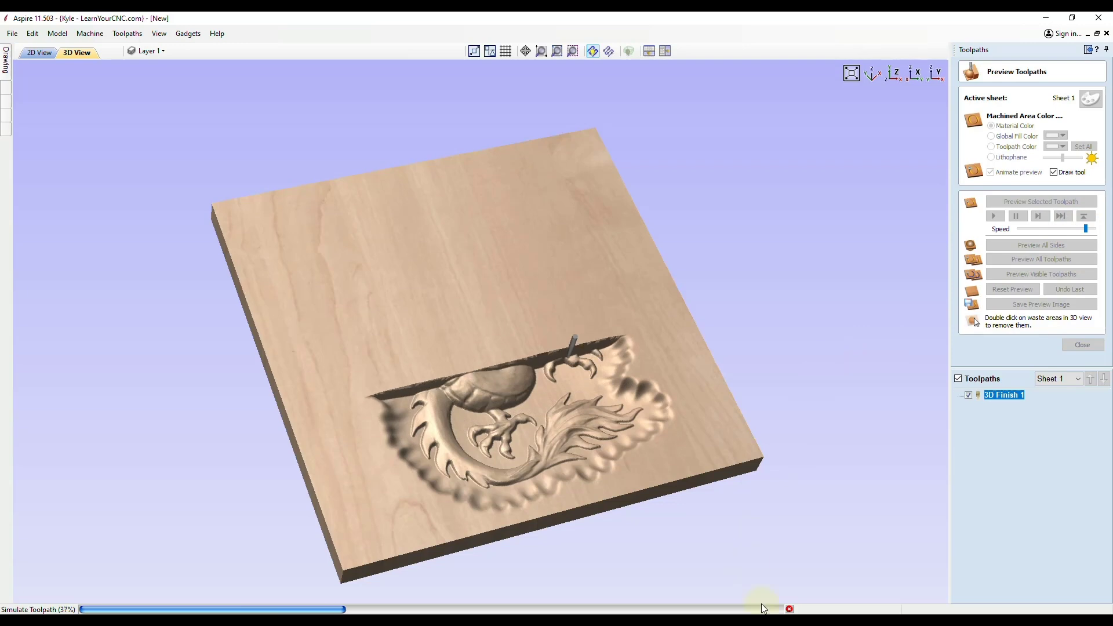
left_click(790, 609)
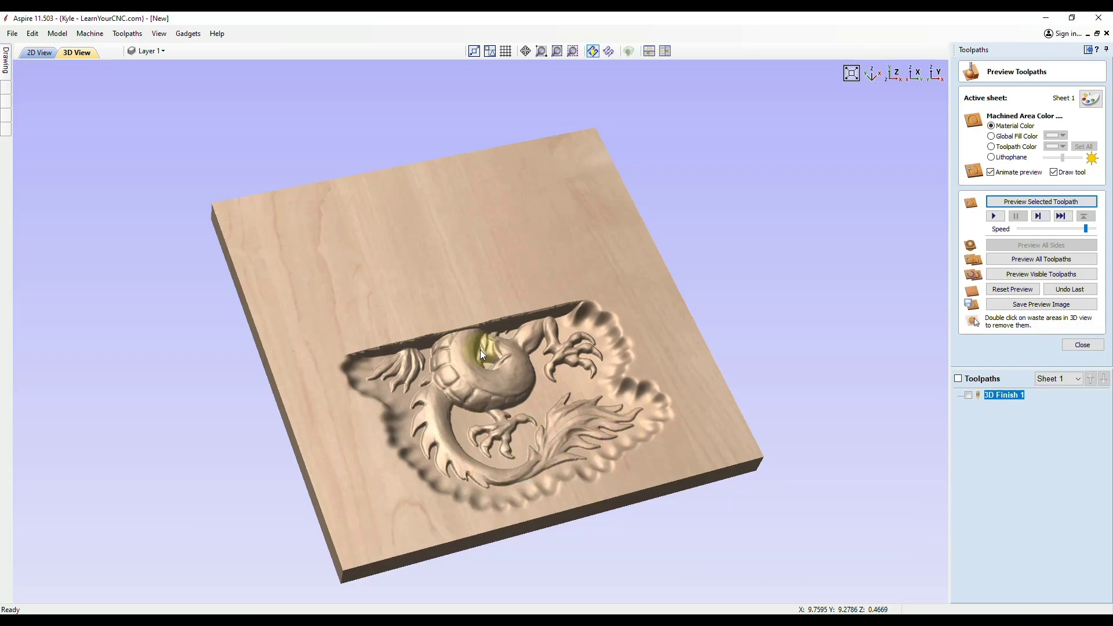
double_click(481, 353)
double_click(507, 335)
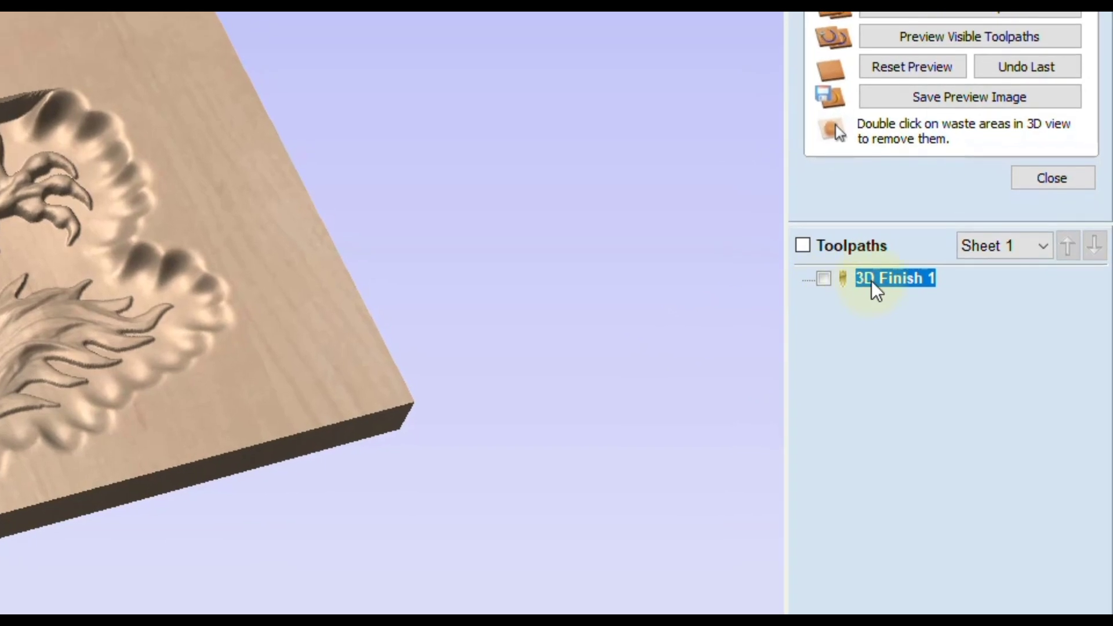
- Set the raster angle of the 3D Finish 1 toolpath to 180 degrees and recalculate it
mouse_move(1004, 394)
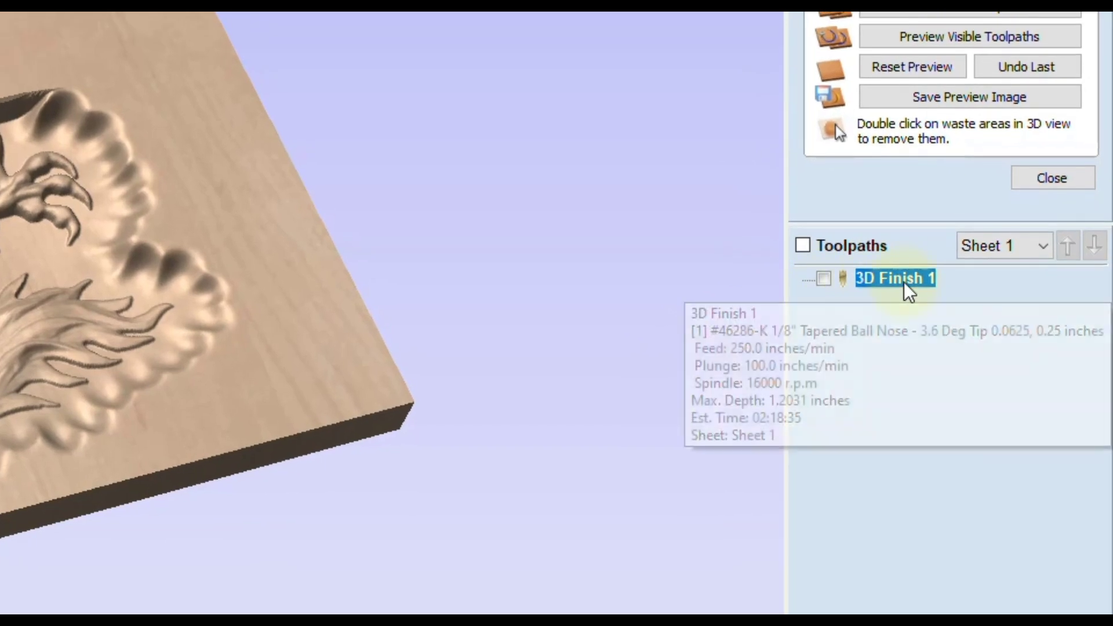
double_click(900, 280)
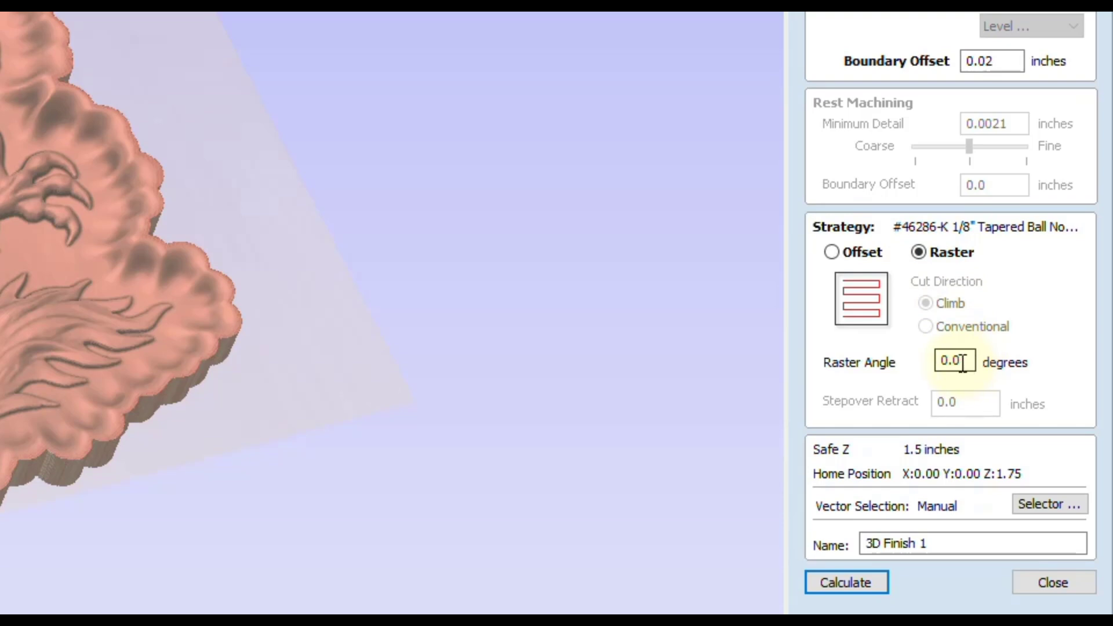
left_click_drag(962, 364, 927, 364)
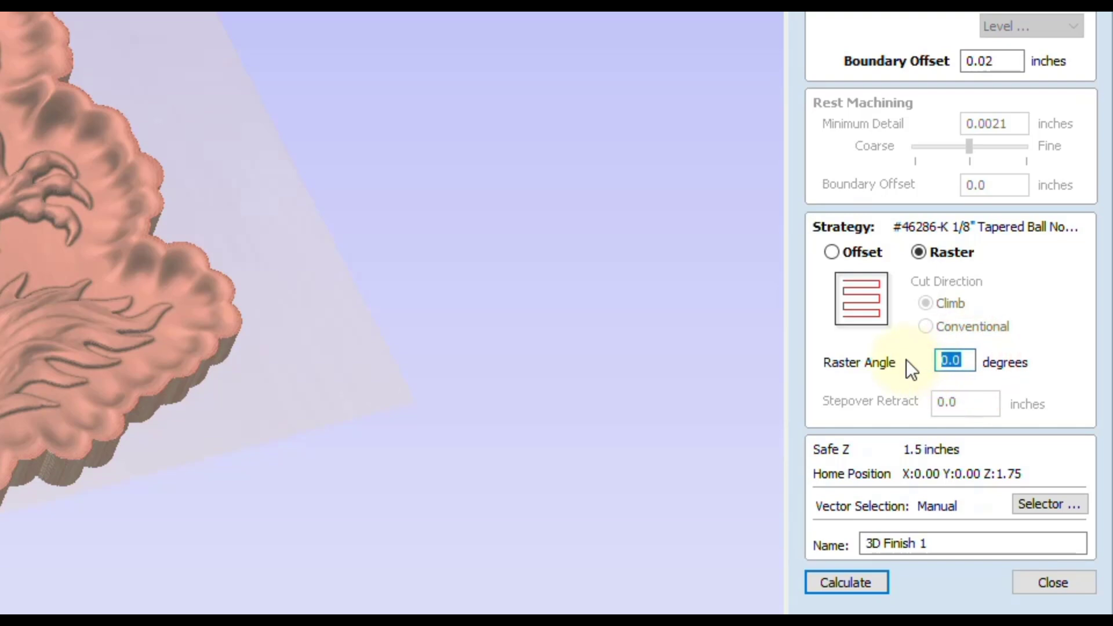
type("180")
left_click(854, 580)
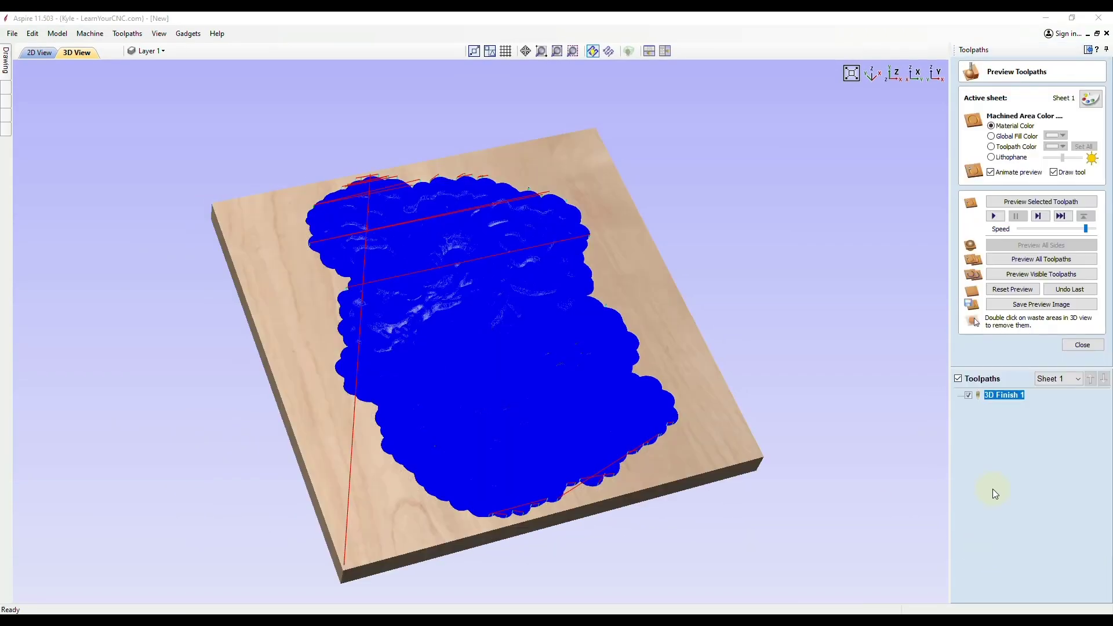
- Simulate the recalculated 3D Finish 1 toolpath over the partial carving, stop once the whole dragon is carved, and close the preview
left_click(968, 396)
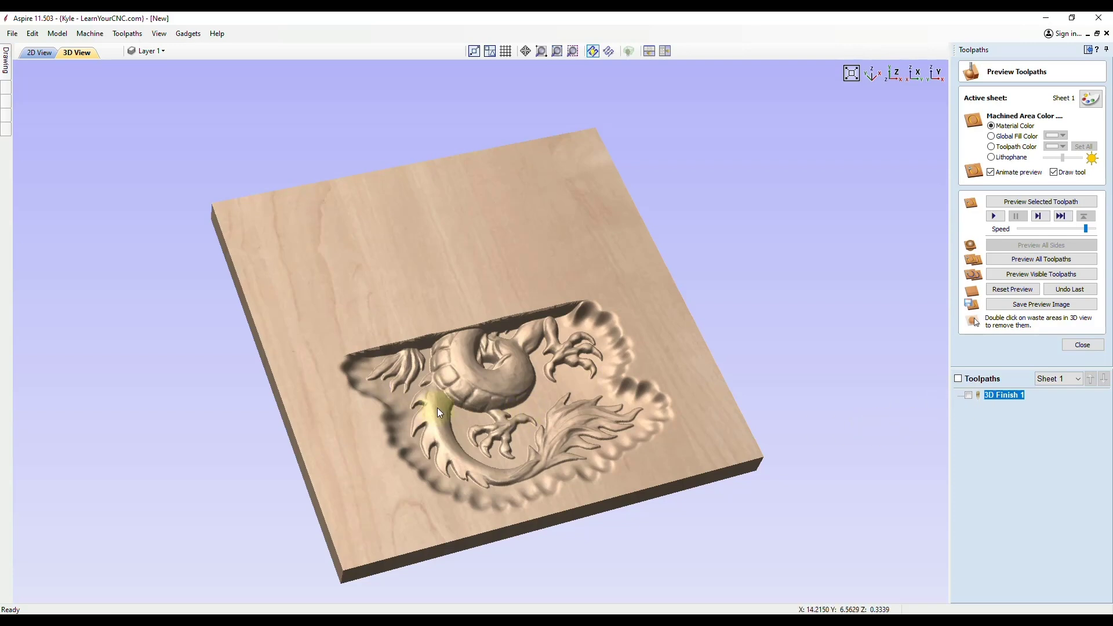
left_click(967, 396)
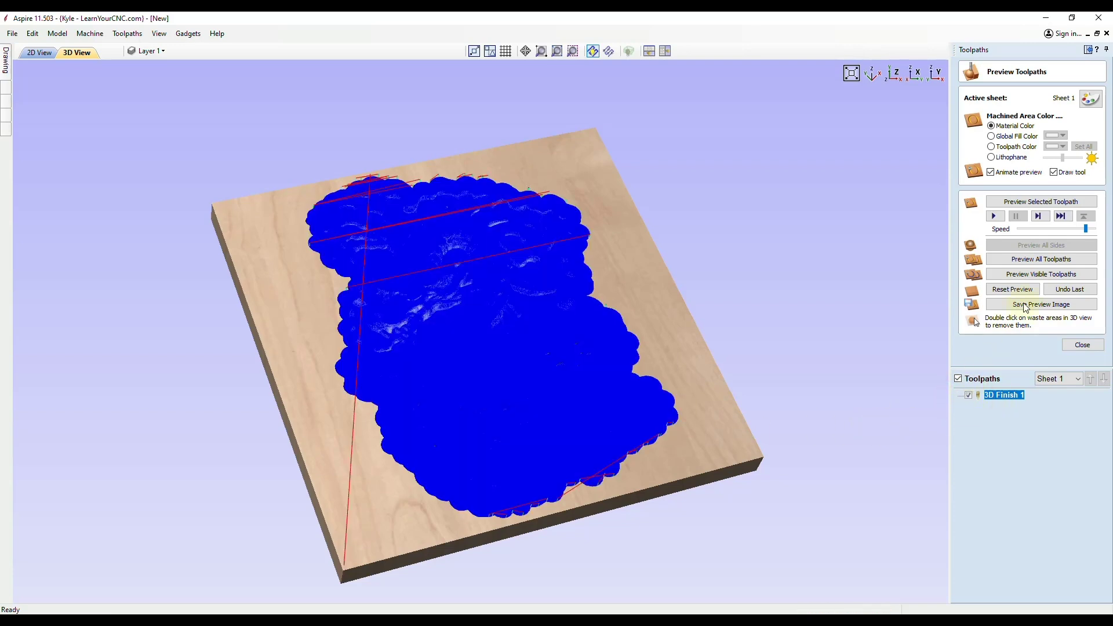
left_click(1022, 203)
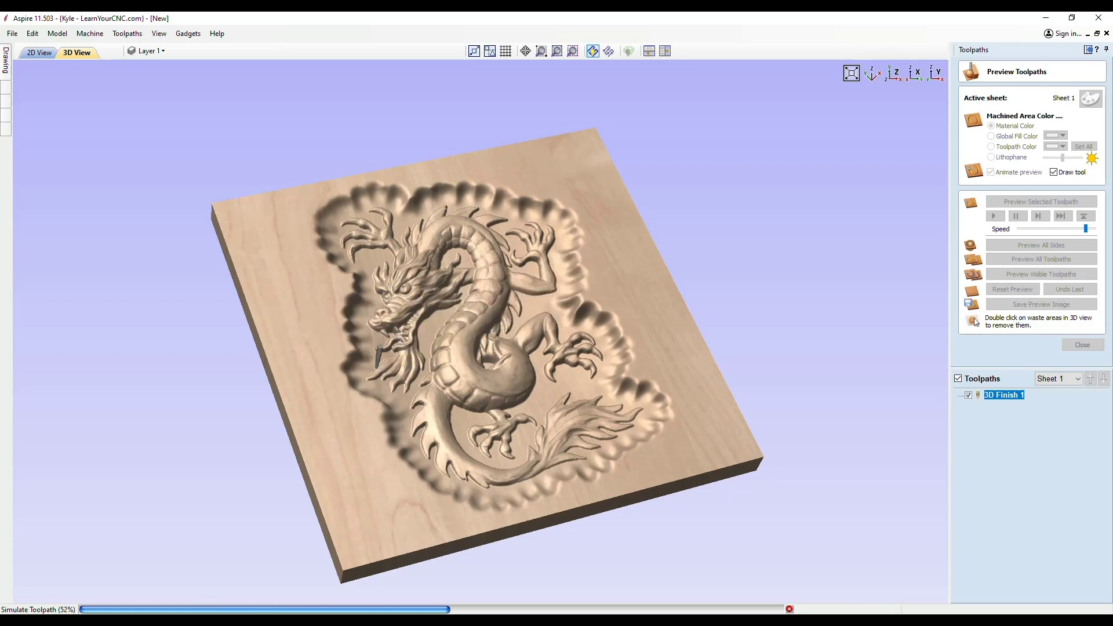
left_click(789, 609)
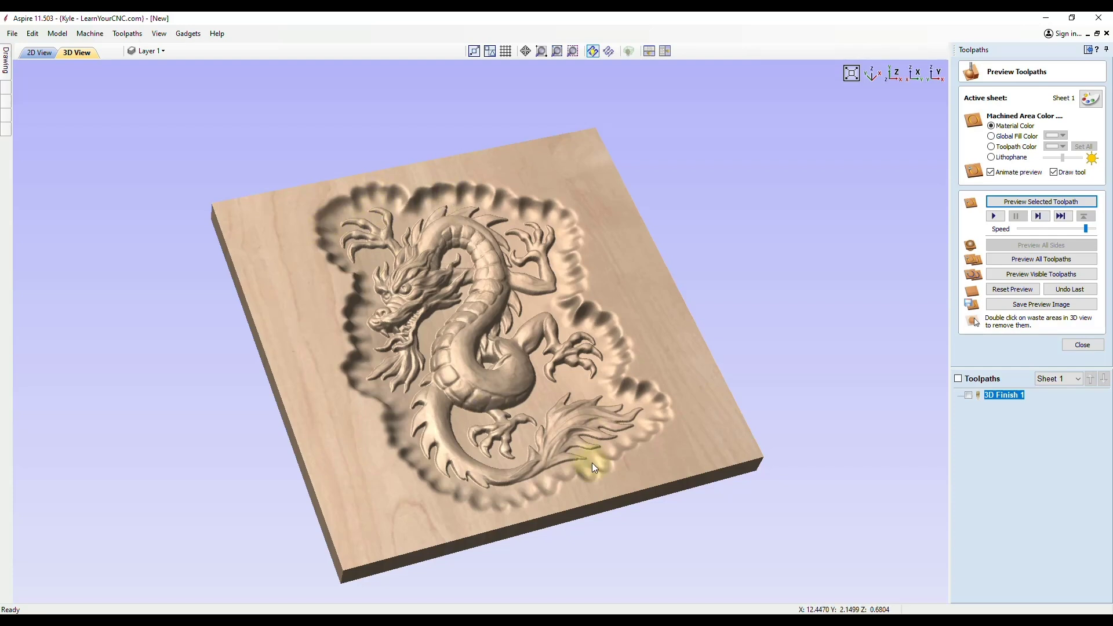
left_click(1074, 345)
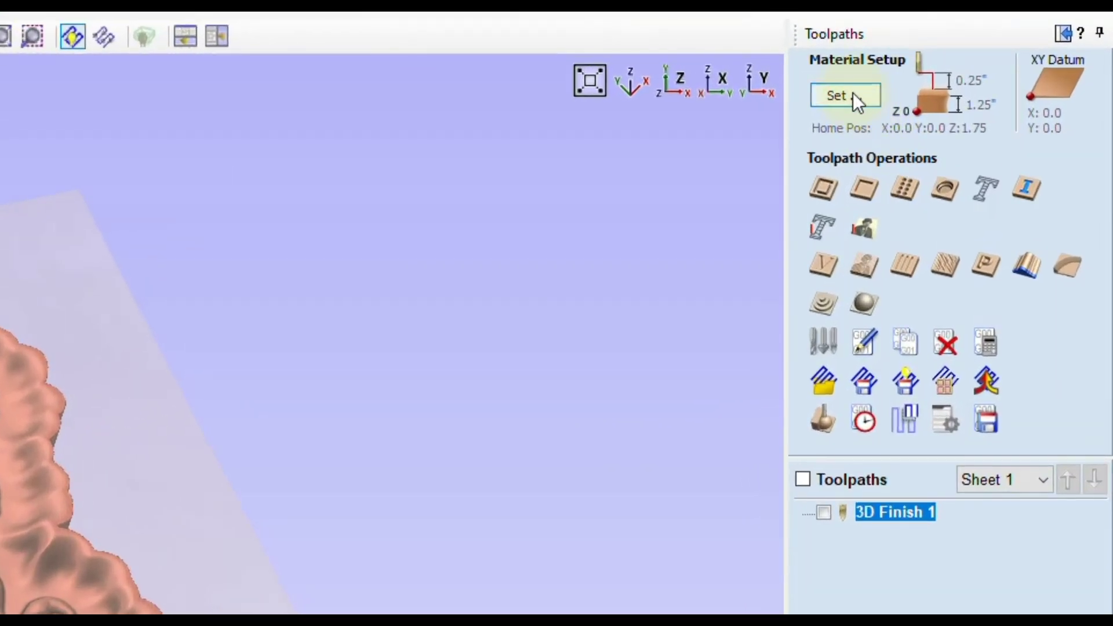
- Try a 0.02 inch gap above the model in the material setup and discard the change
left_click(854, 95)
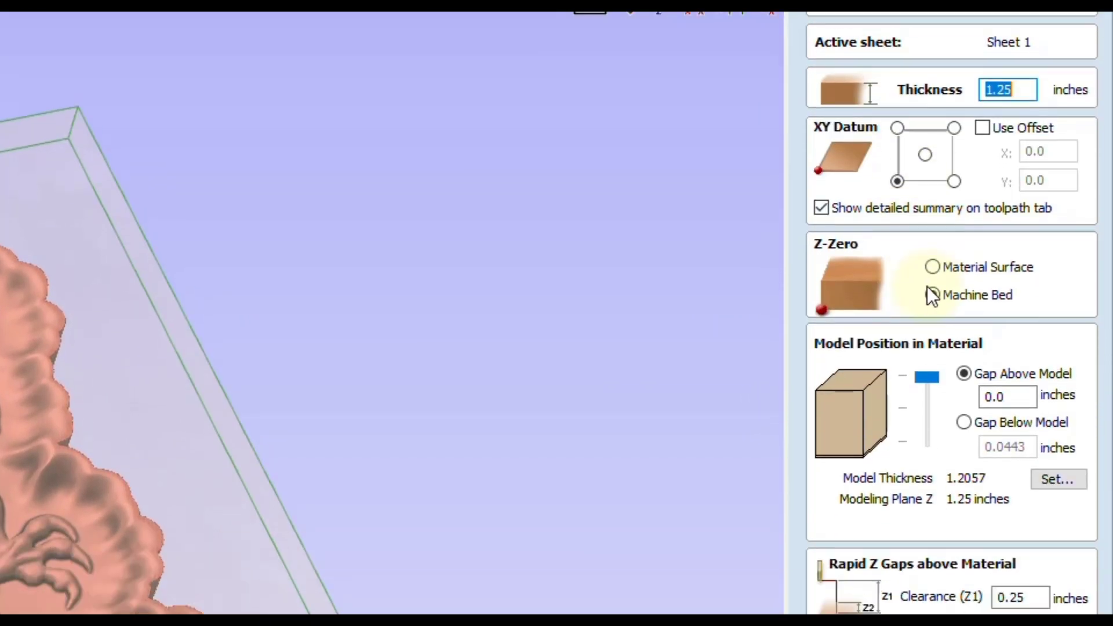
left_click(932, 295)
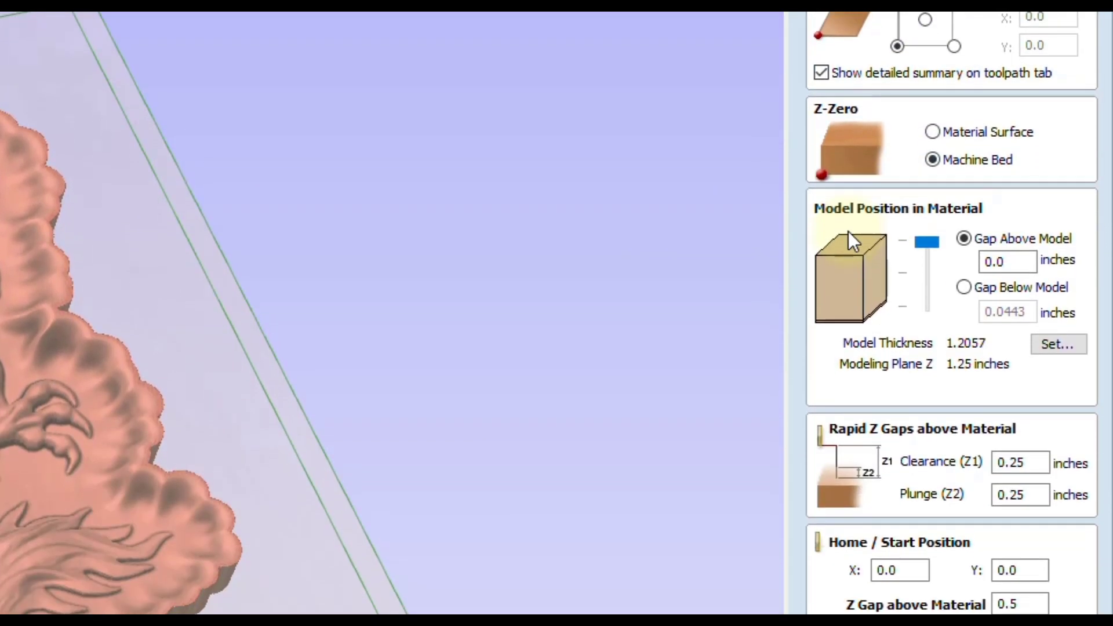
left_click(1011, 260)
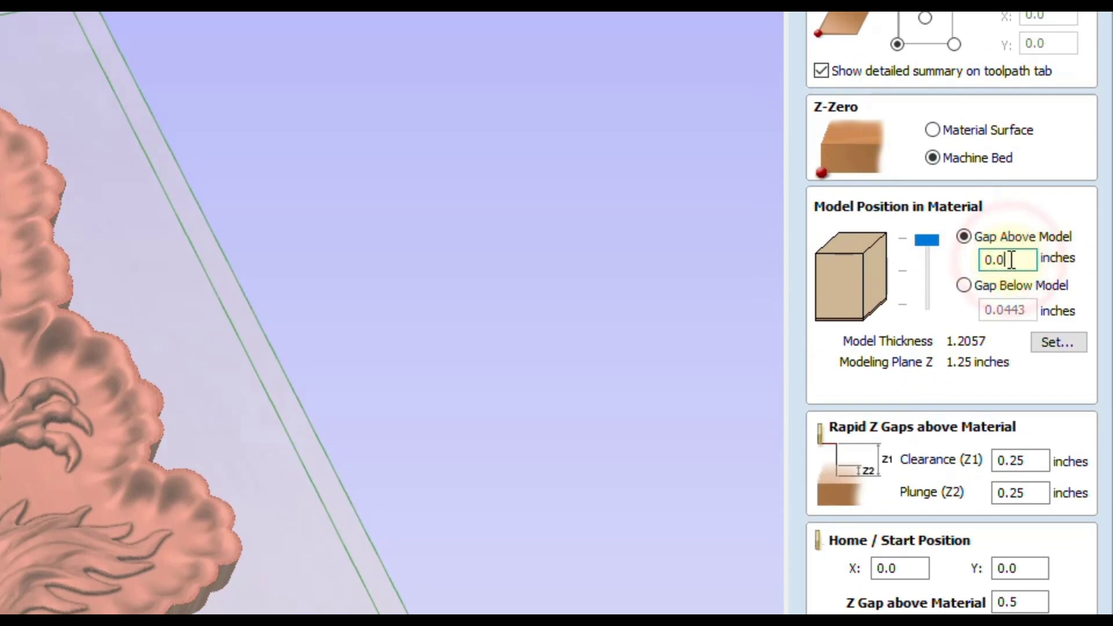
type("2")
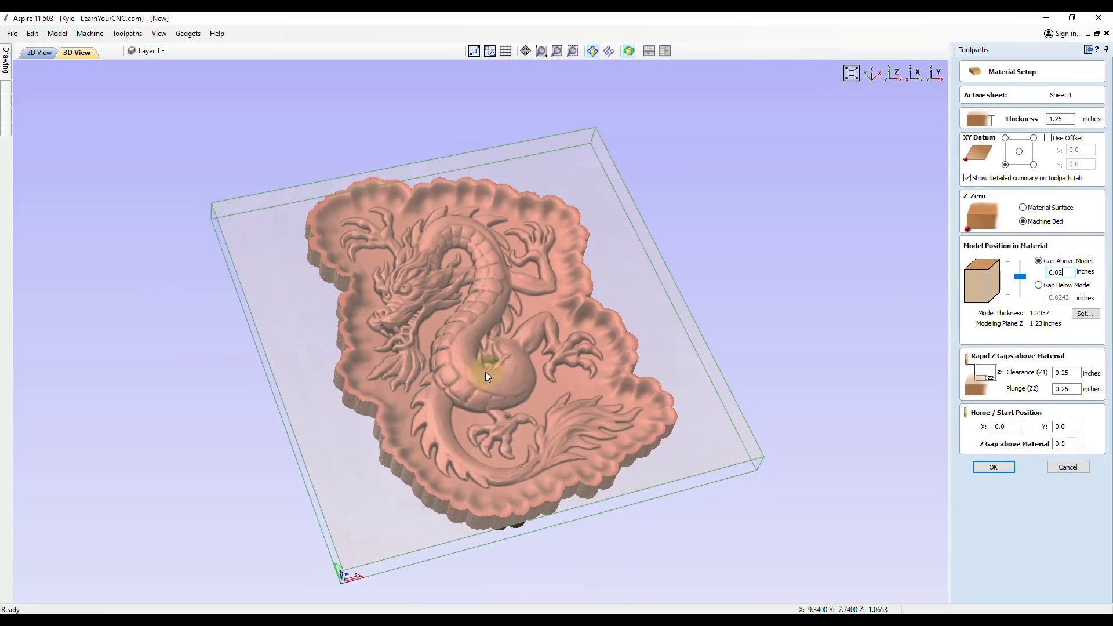
left_click(1064, 469)
left_click(1061, 467)
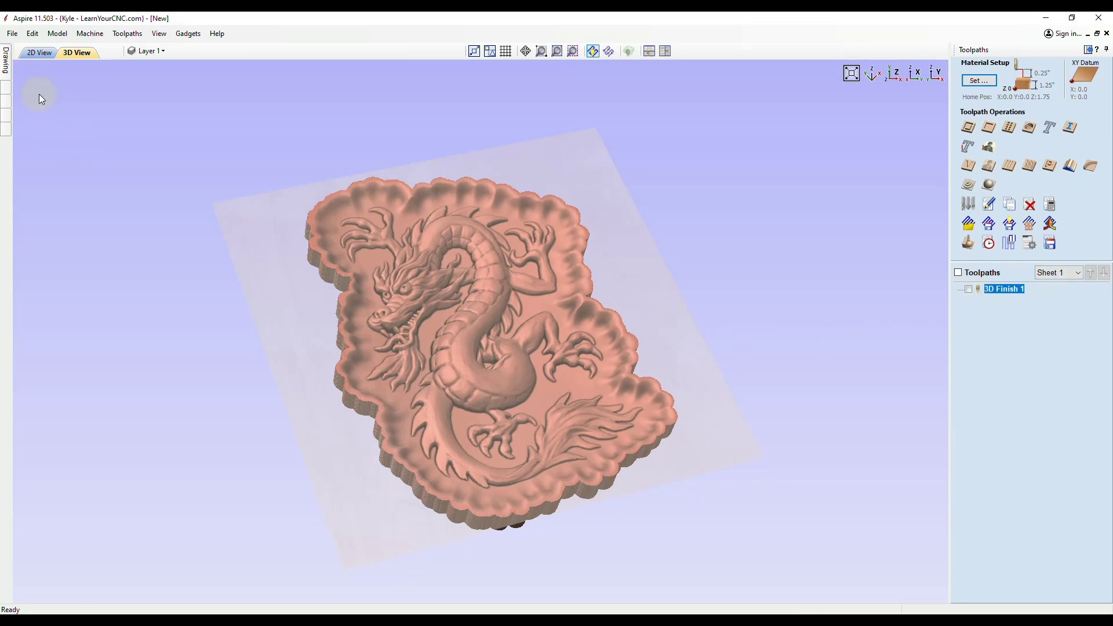
- Reopen the toolpath preview and undo the last simulation
left_click(968, 243)
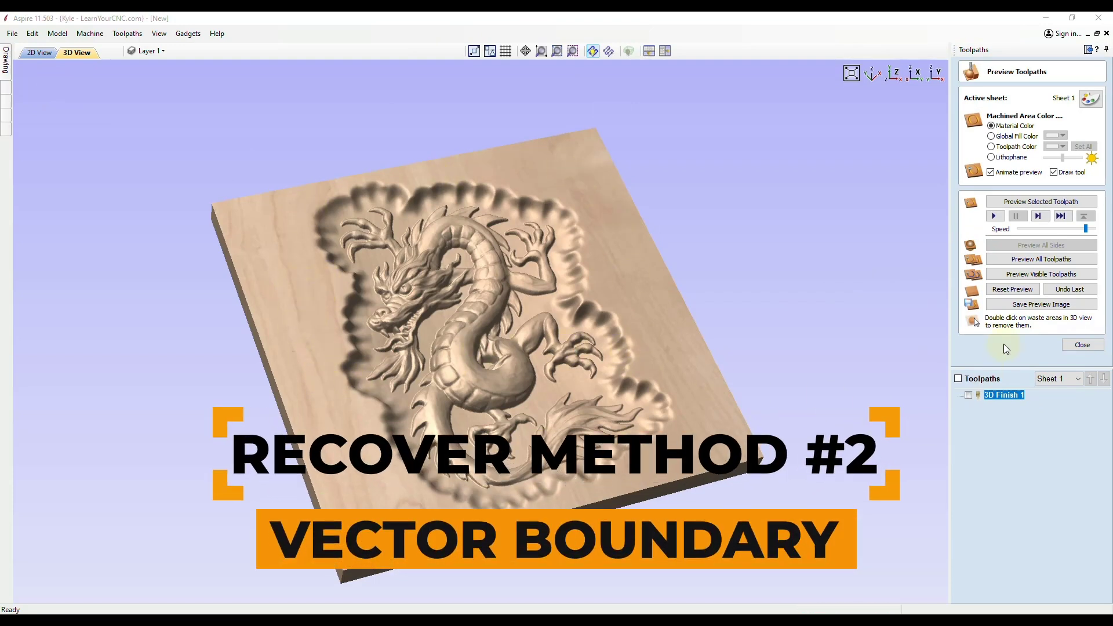
left_click(1058, 292)
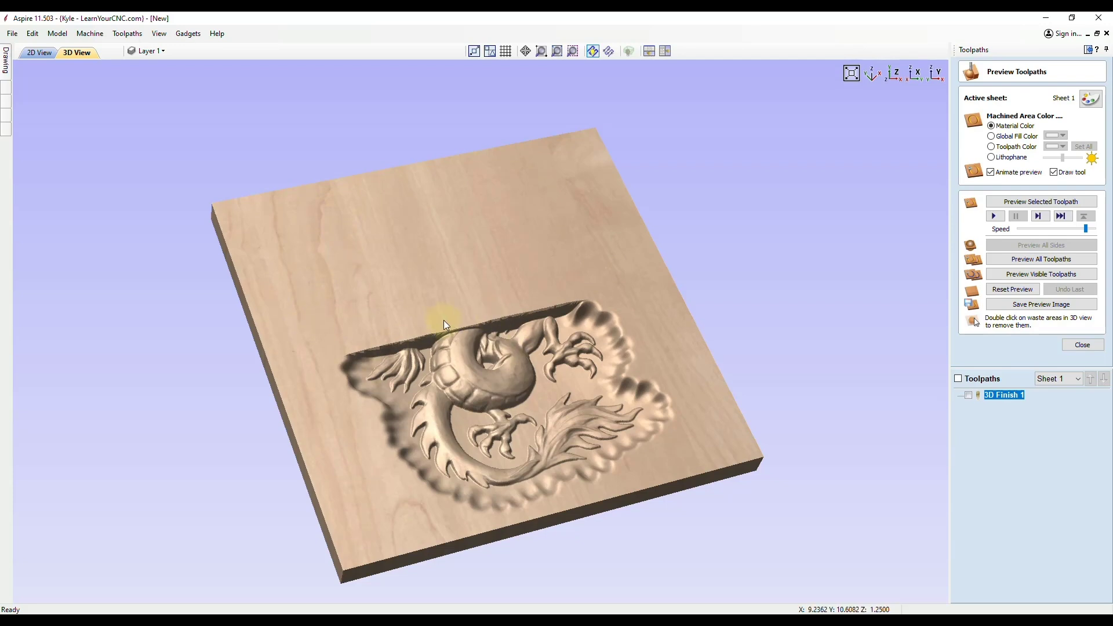
- Examine the edge where the partial carving stops in 3D and compare its location with the dragon model in 2D
scroll(458, 309, "up", 6)
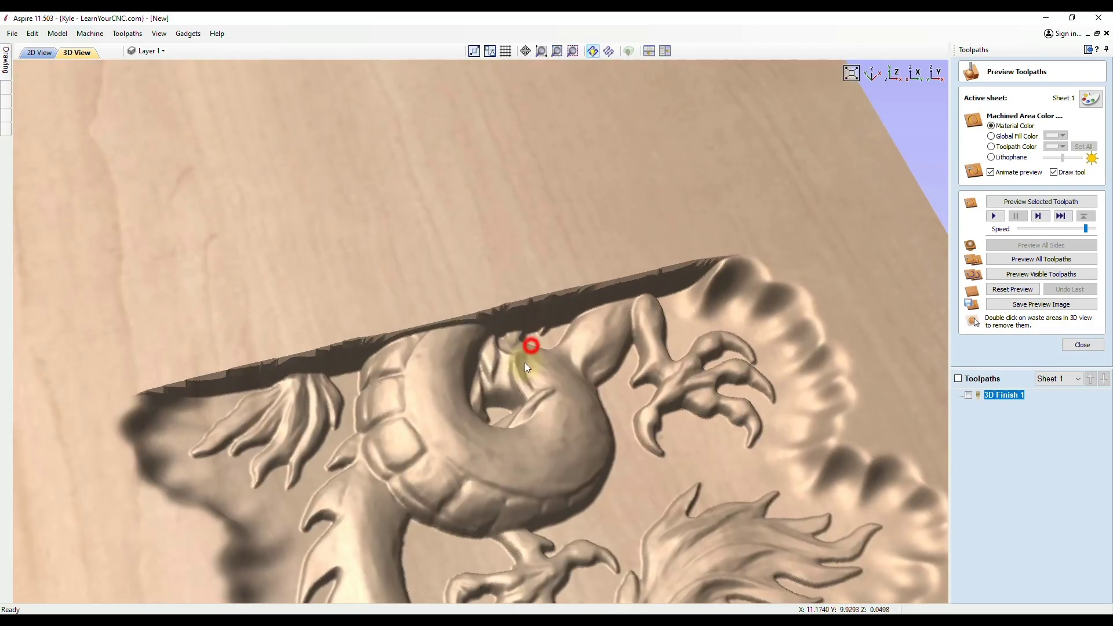
scroll(406, 430, "down", 3)
scroll(427, 435, "up", 3)
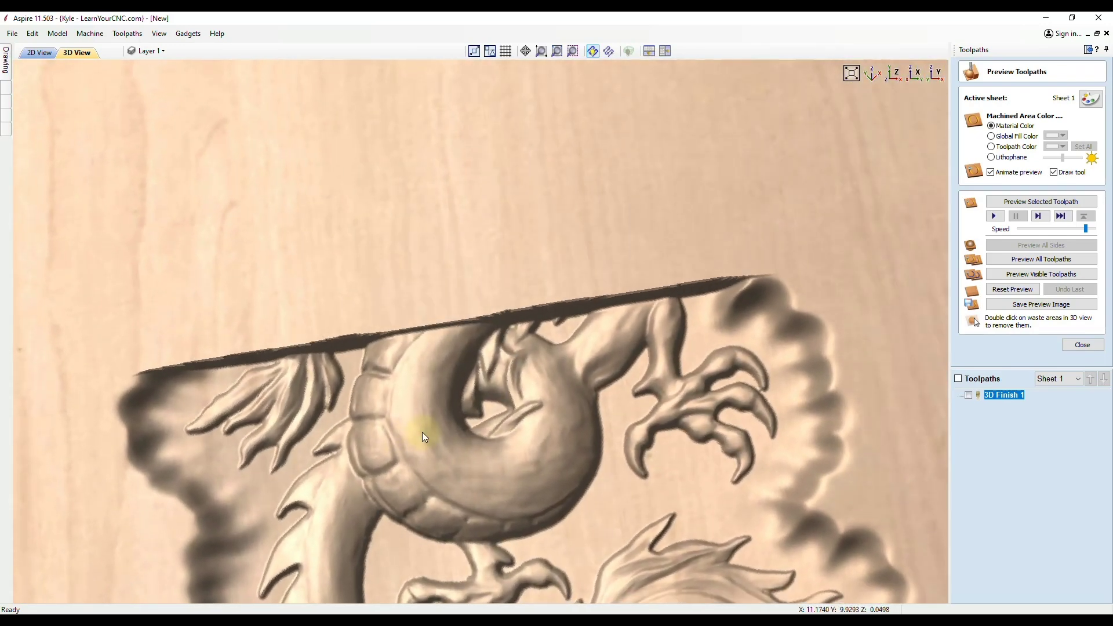
middle_click_drag(561, 443, 470, 392)
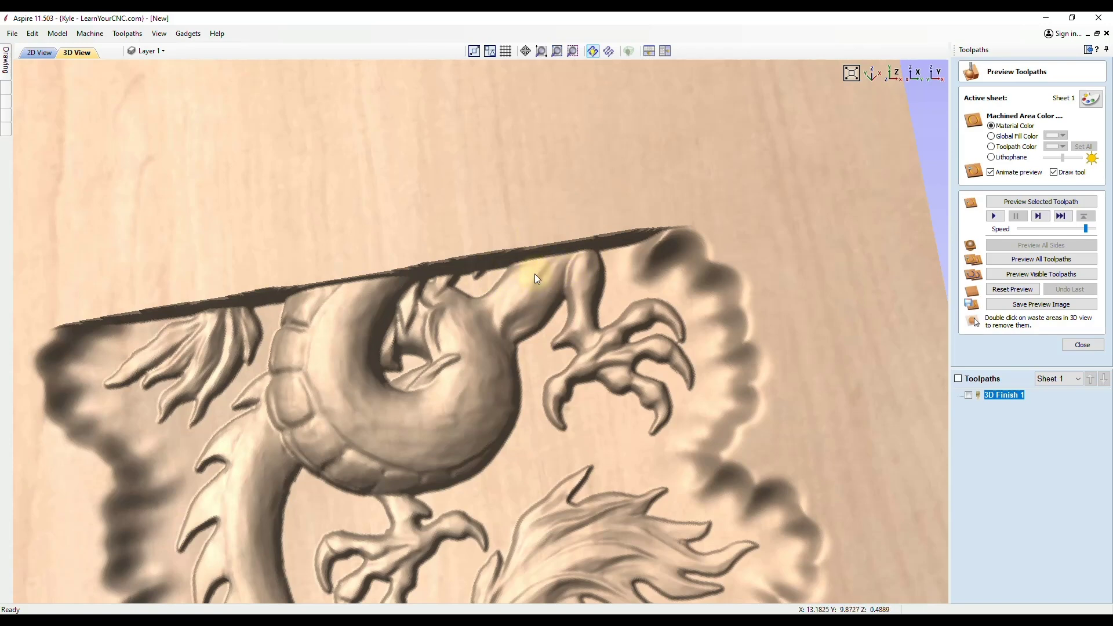
left_click(36, 53)
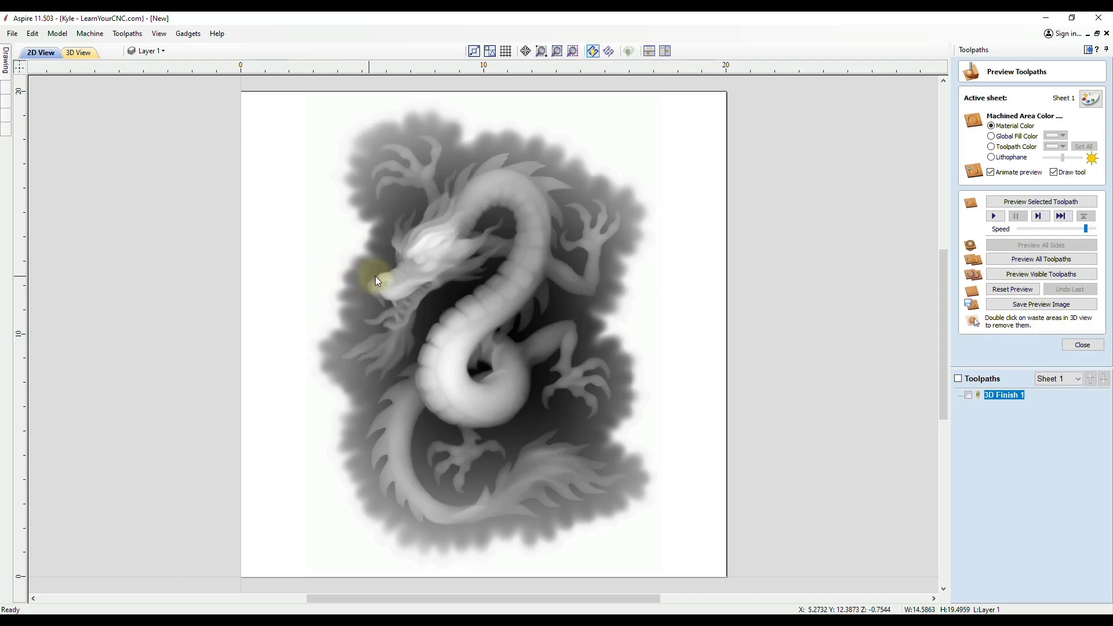
scroll(561, 381, "up", 3)
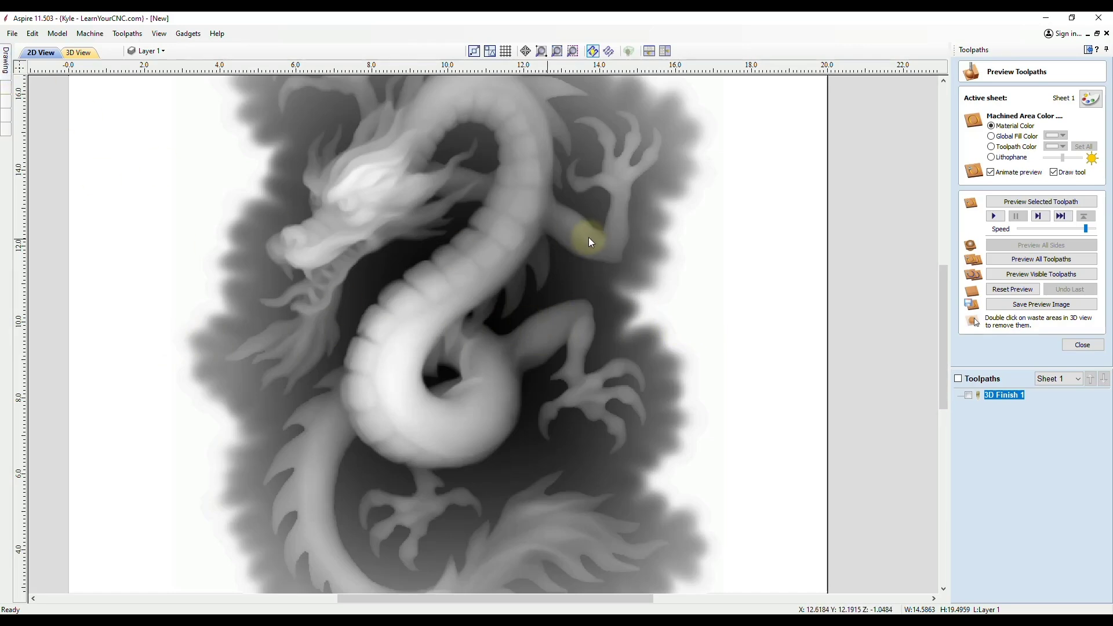
left_click(78, 53)
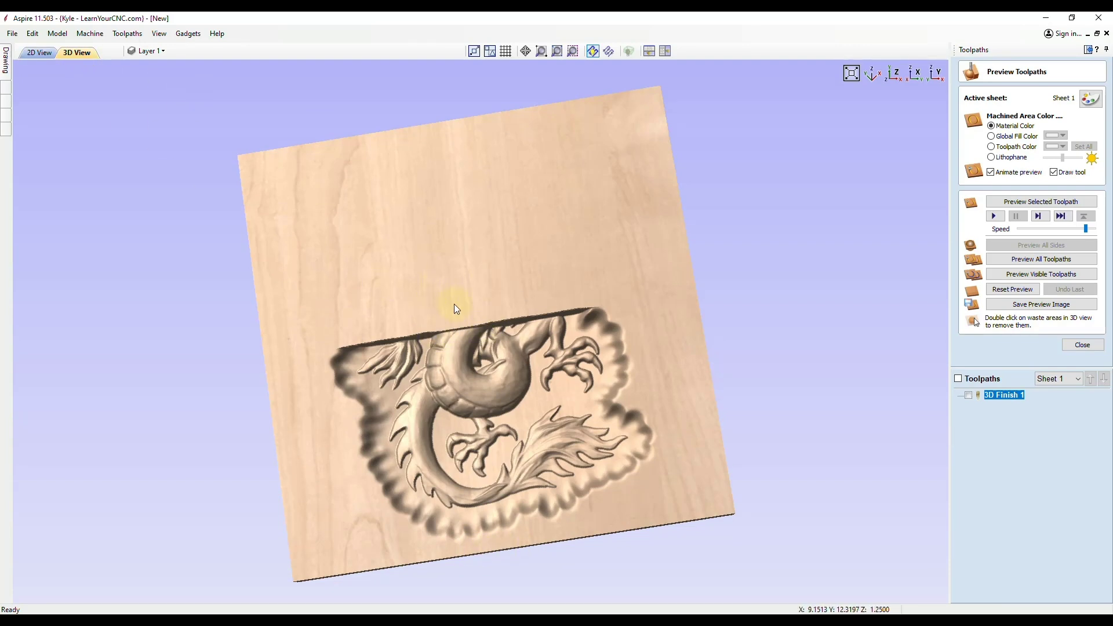
- Draw a horizontal line about 16.8 inches long across the dragon at about Y 8.5, where the partial carving stops
left_click(38, 54)
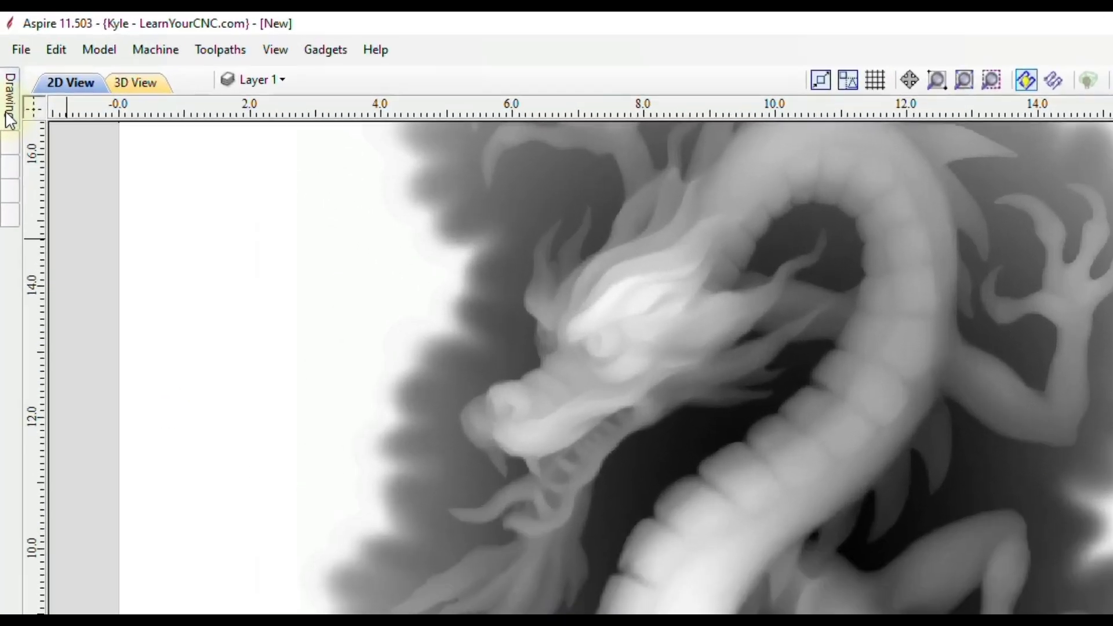
left_click(9, 117)
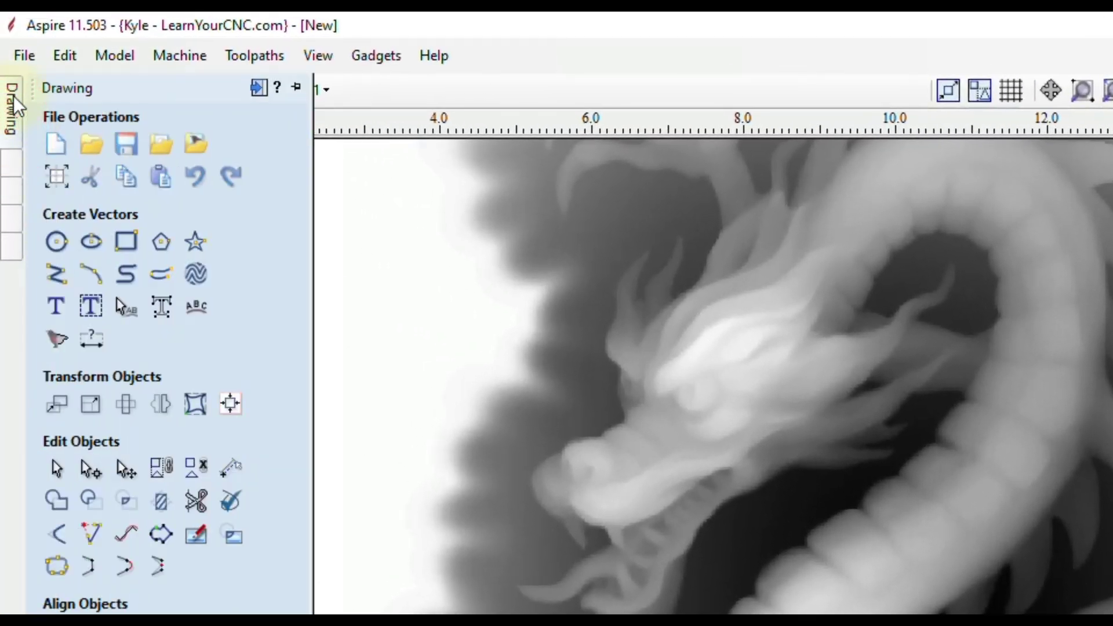
left_click(58, 278)
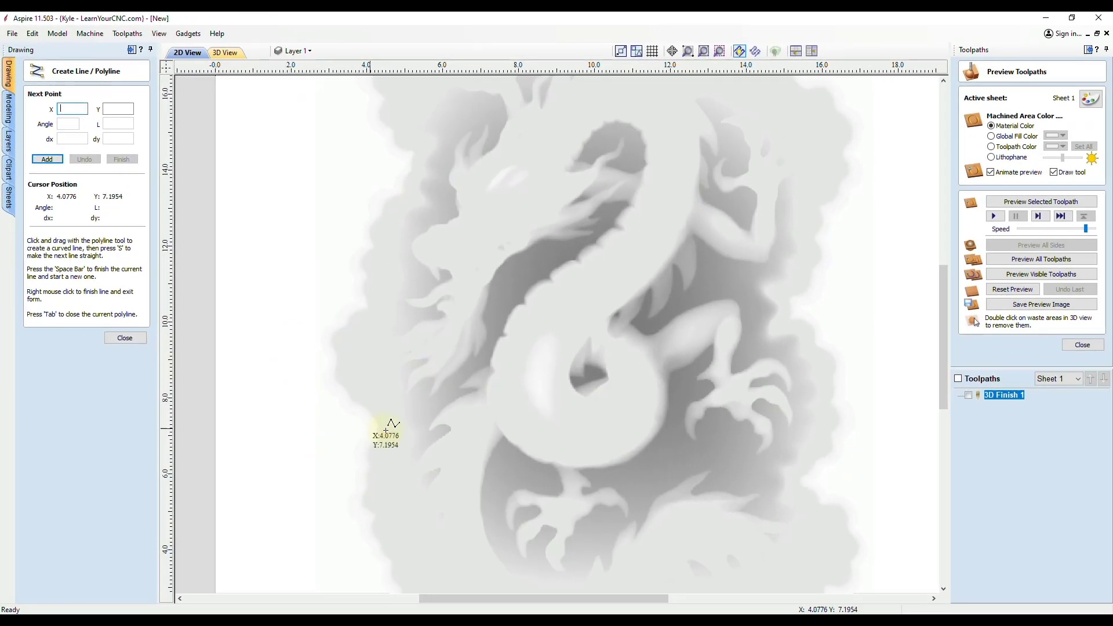
scroll(558, 505, "down", 2)
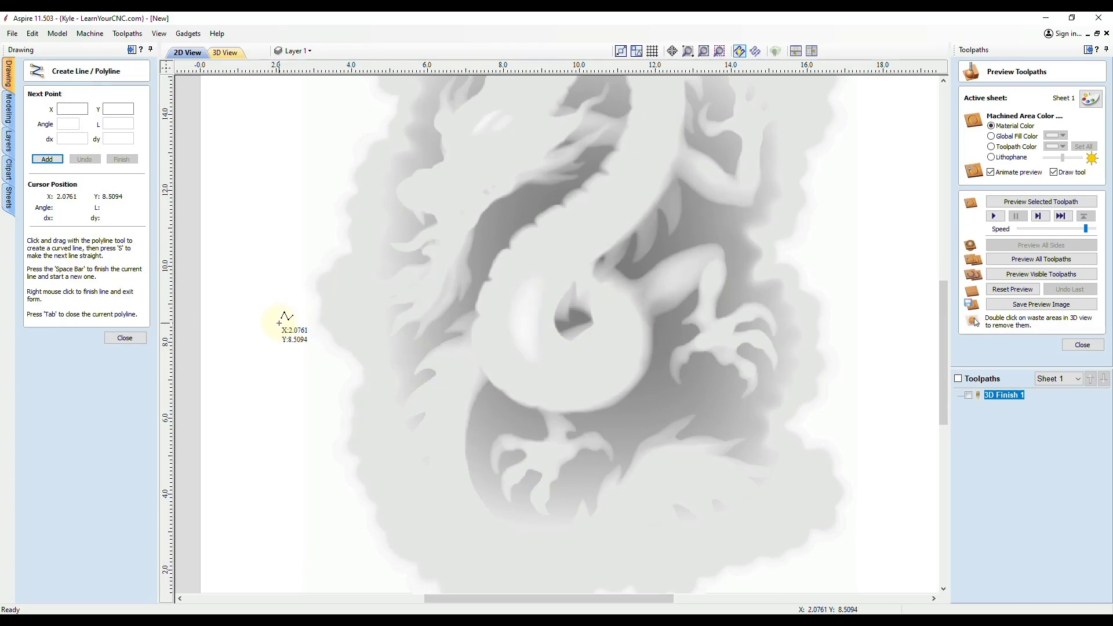
left_click(271, 322)
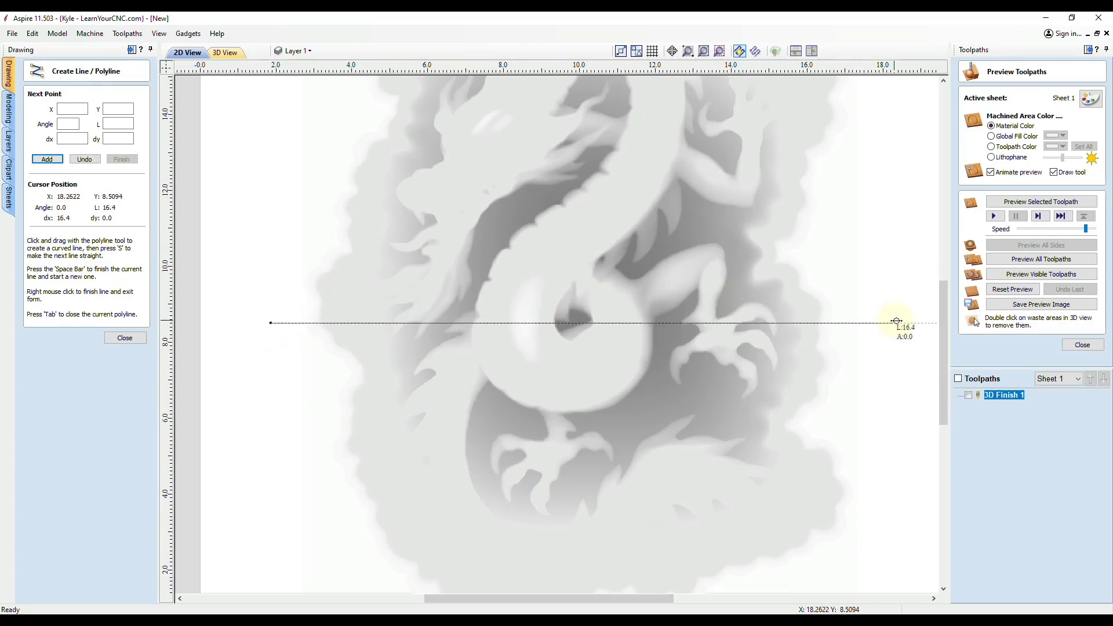
left_click(909, 322)
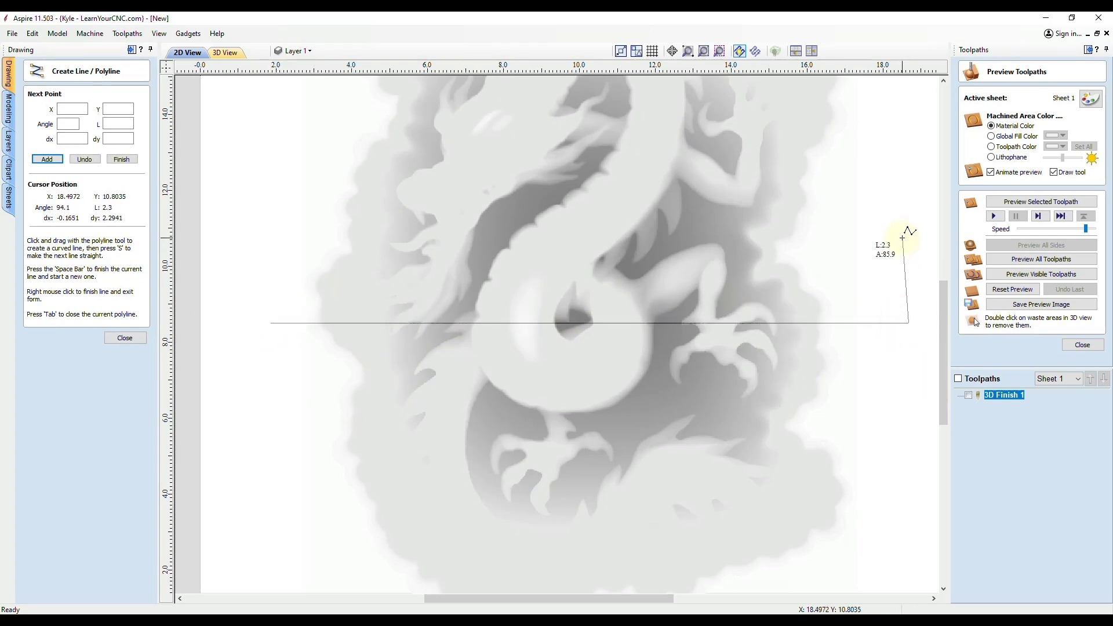
right_click(903, 237)
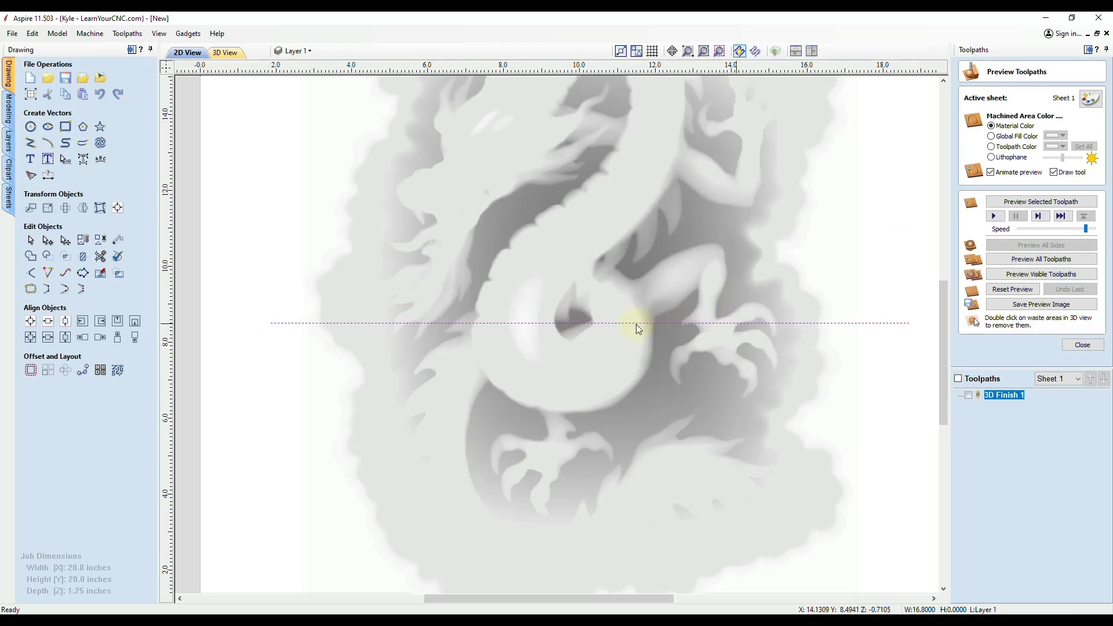
- Create a vector boundary around the outline of the Chinese dragon component
scroll(773, 266, "down", 4)
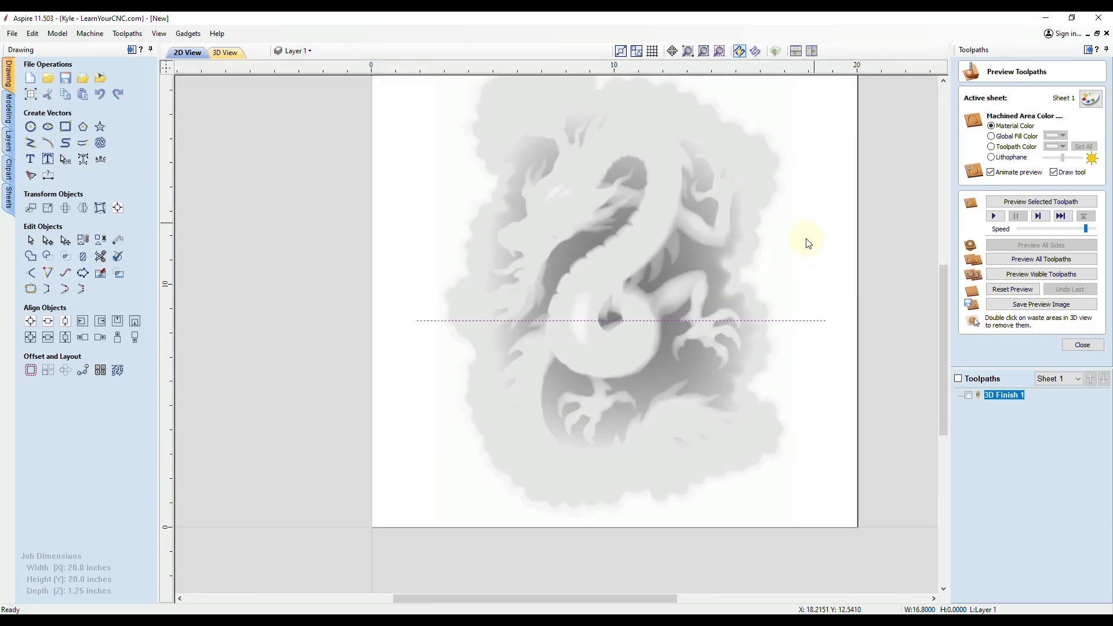
left_click(584, 181)
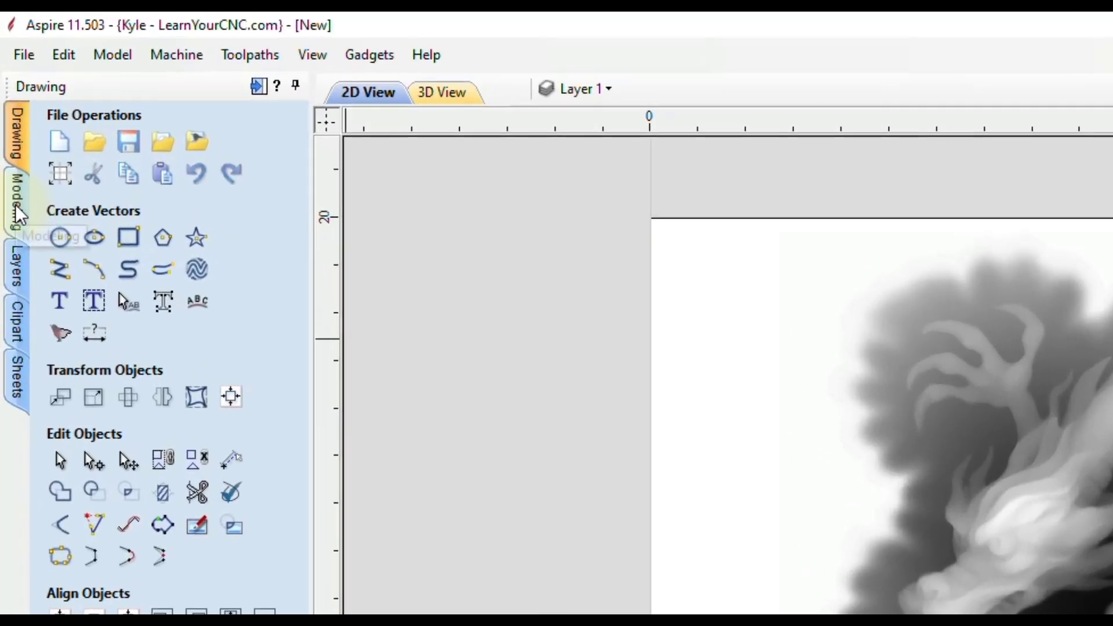
left_click(18, 211)
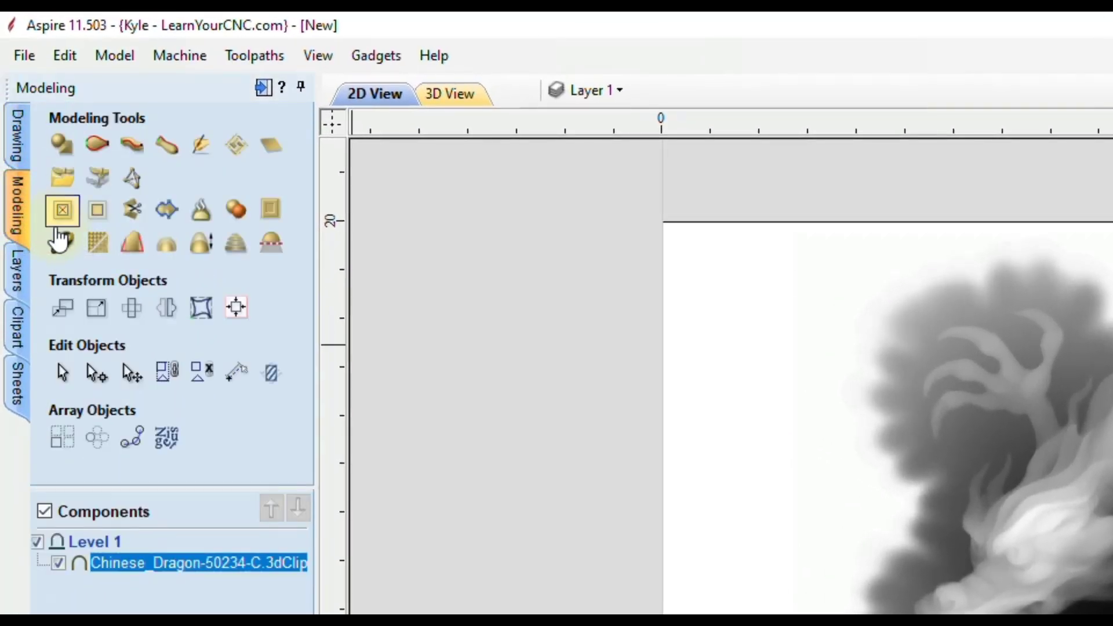
left_click(165, 224)
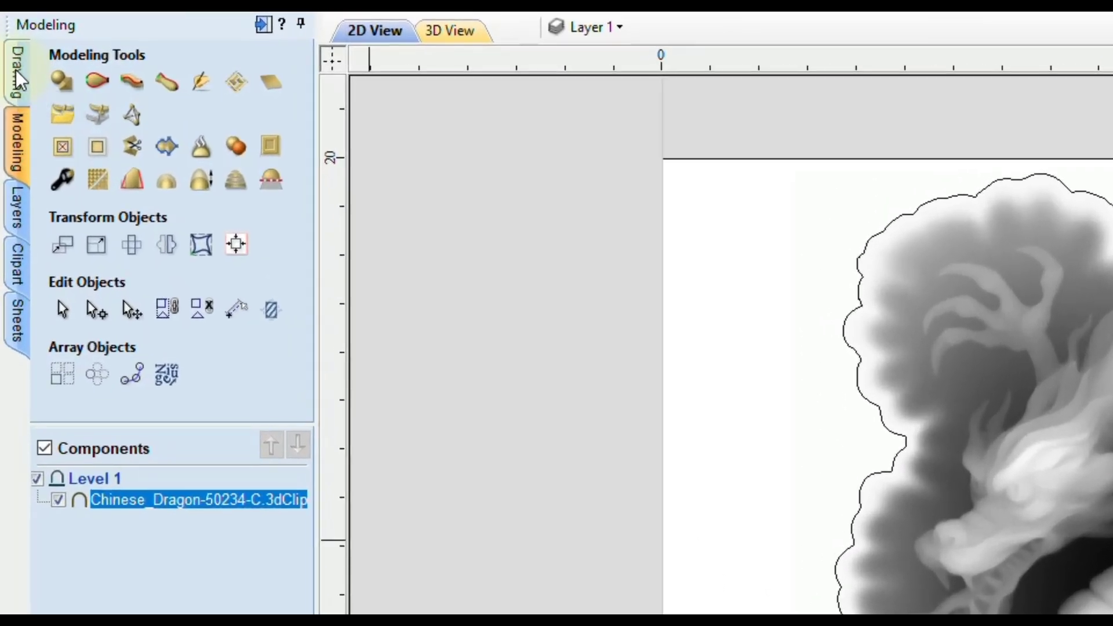
- Trim the line's overhanging ends and the outline below it, leaving one closed vector around the uncarved upper part of the dragon
left_click(16, 70)
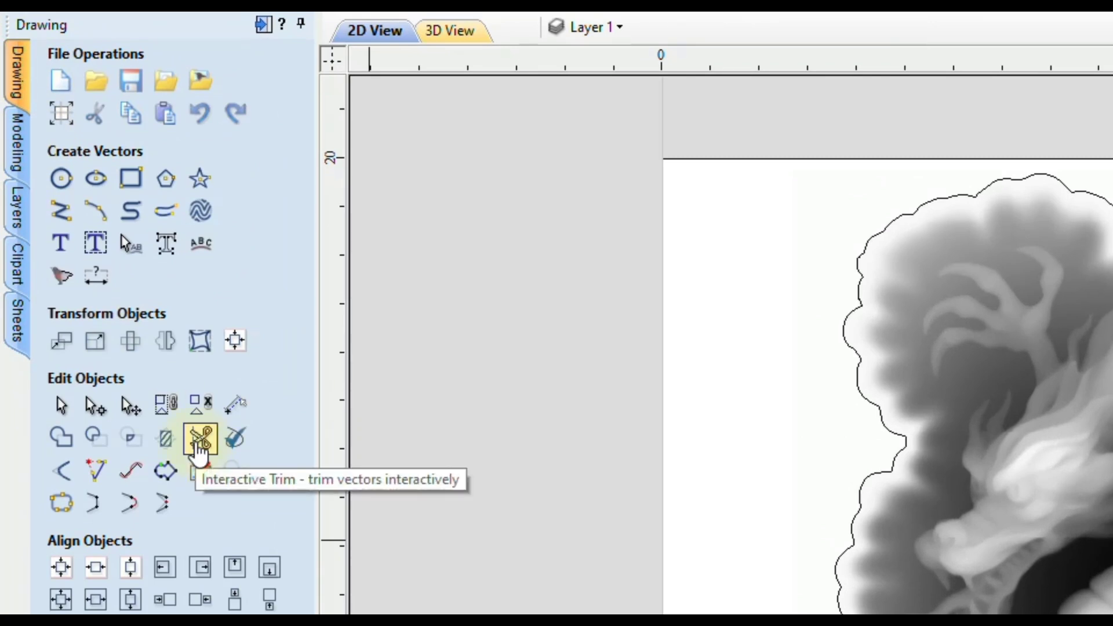
left_click(199, 443)
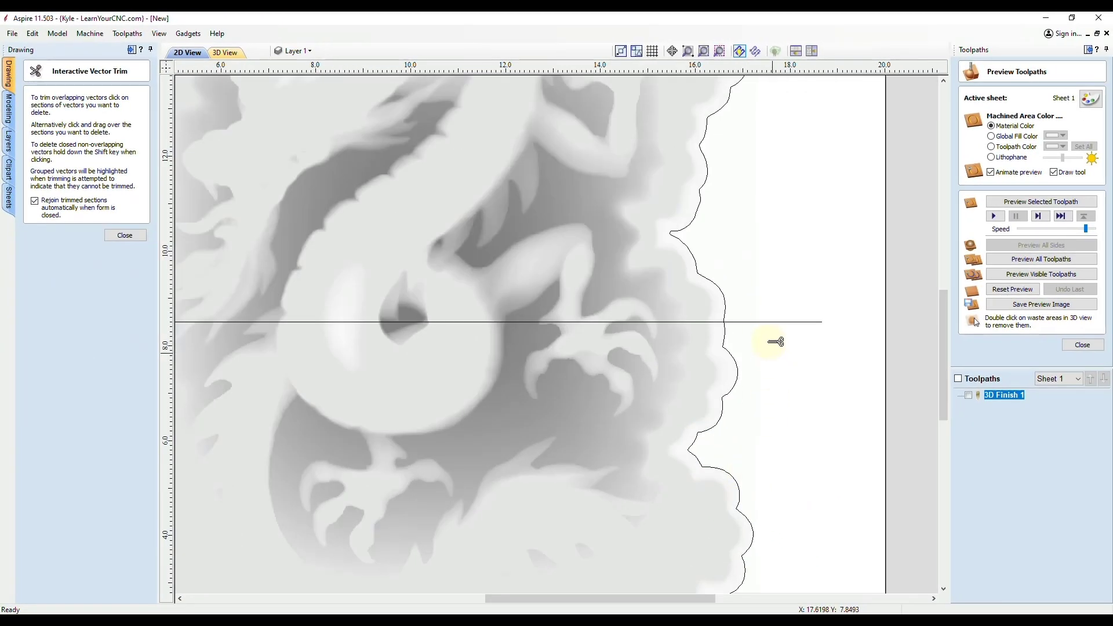
left_click(766, 322)
left_click(731, 362)
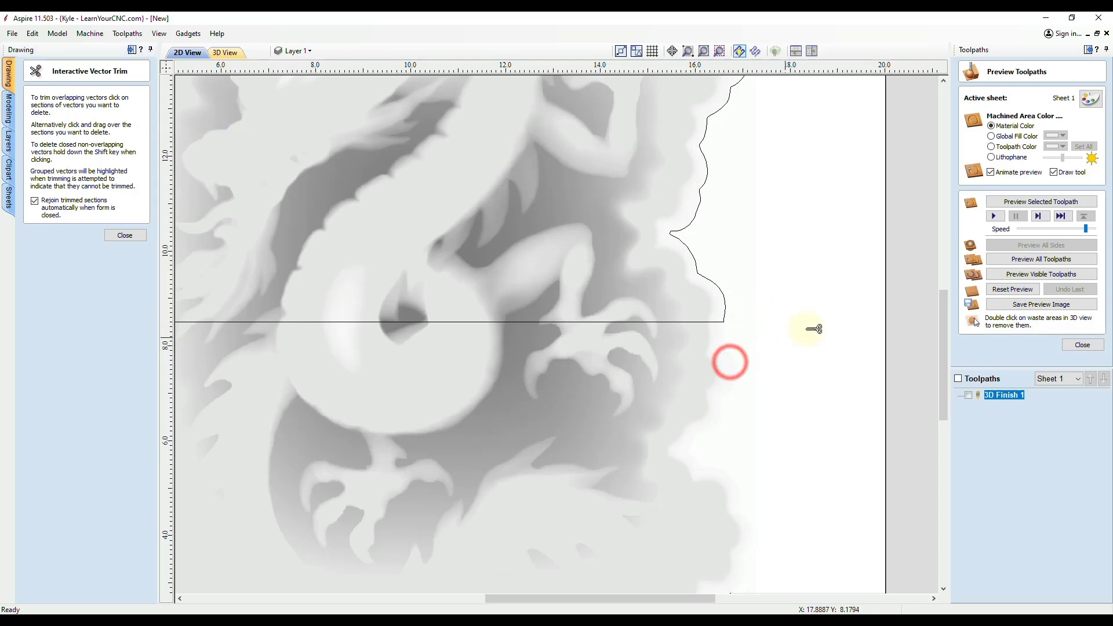
scroll(823, 329, "down", 2)
scroll(516, 323, "up", 4)
left_click(510, 329)
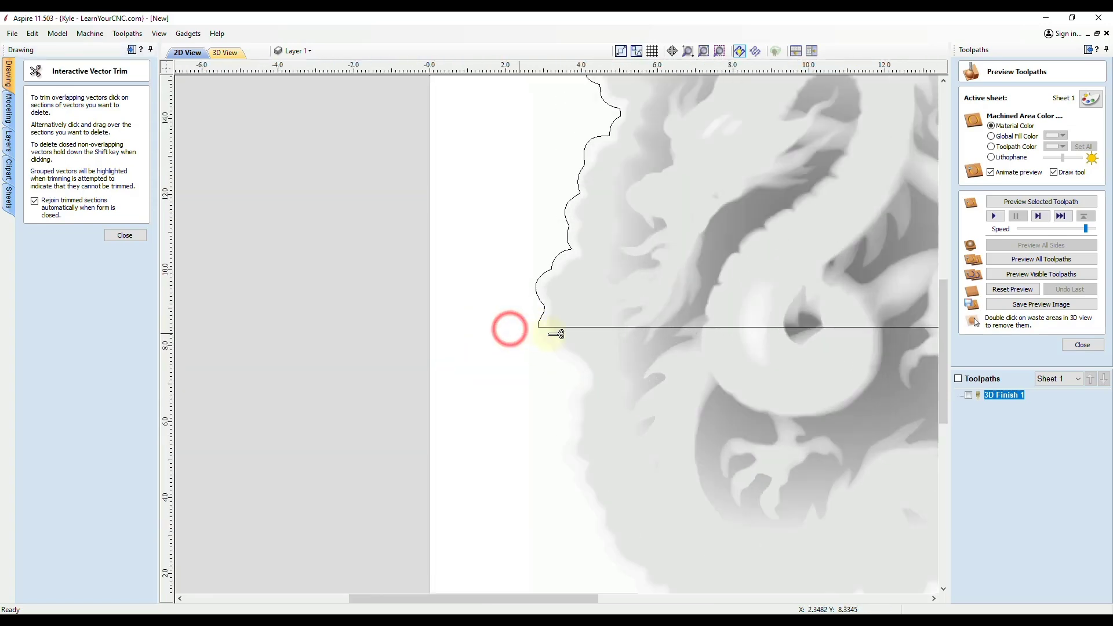
scroll(323, 368, "down", 3)
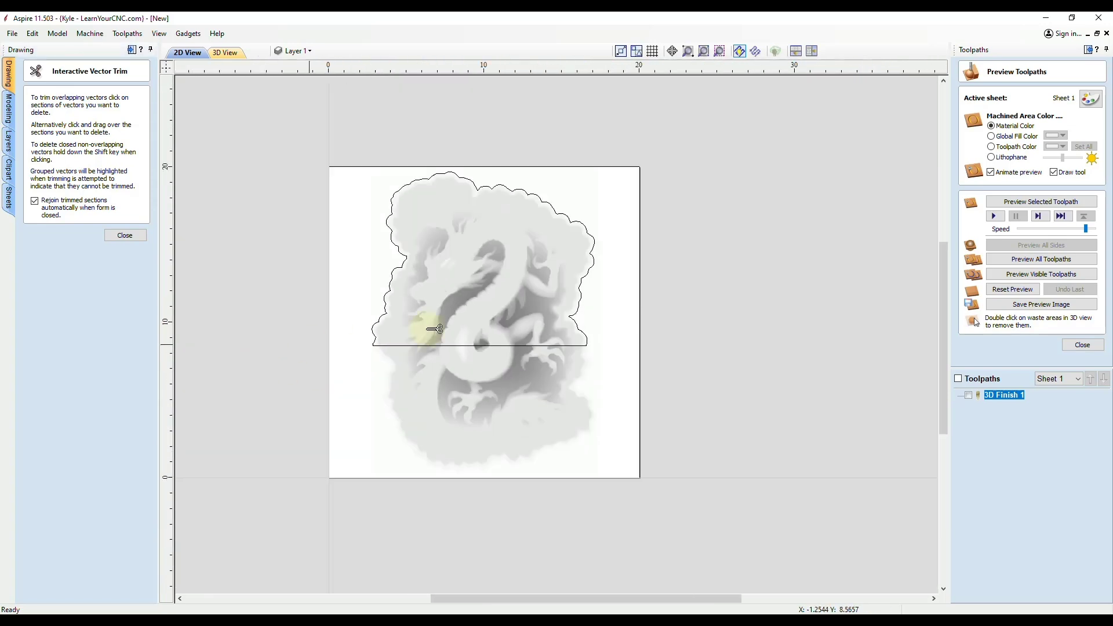
left_click(125, 236)
- Select the closed upper vector and start a new 3D finishing toolpath with its machining limit boundary set to the selected vector
scroll(429, 200, "up", 3)
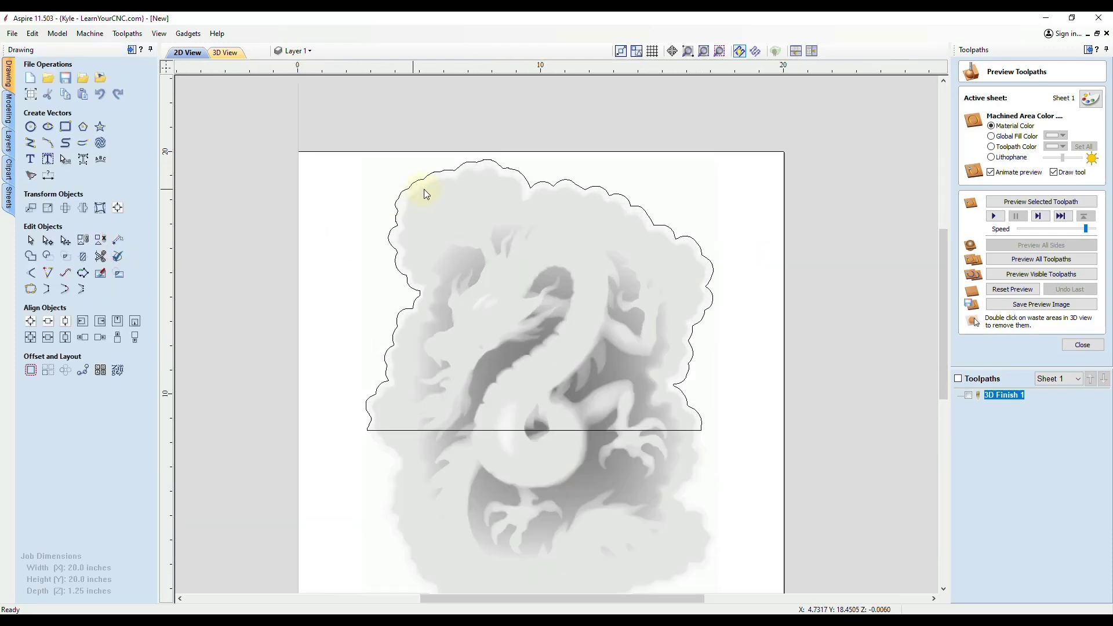
scroll(599, 238, "up", 3)
left_click(602, 187)
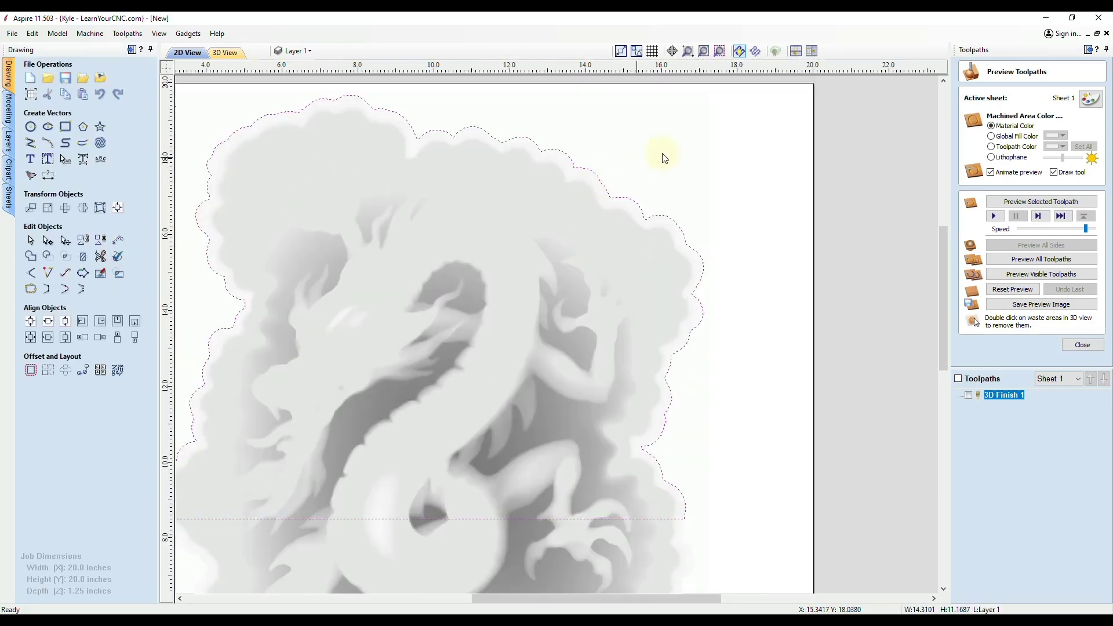
scroll(732, 167, "down", 3)
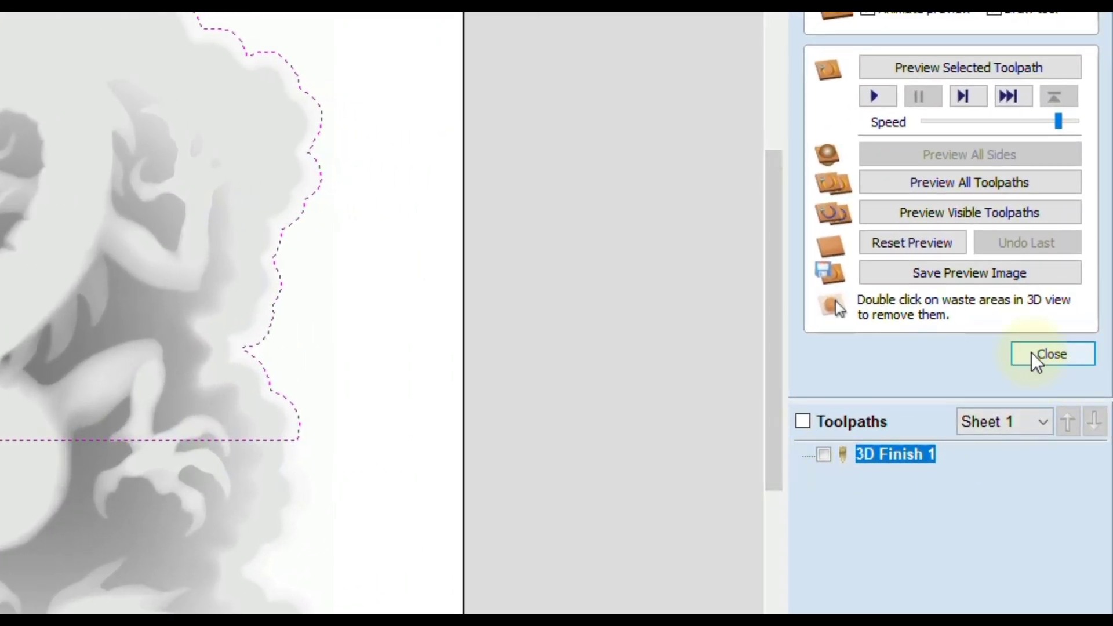
left_click(1032, 353)
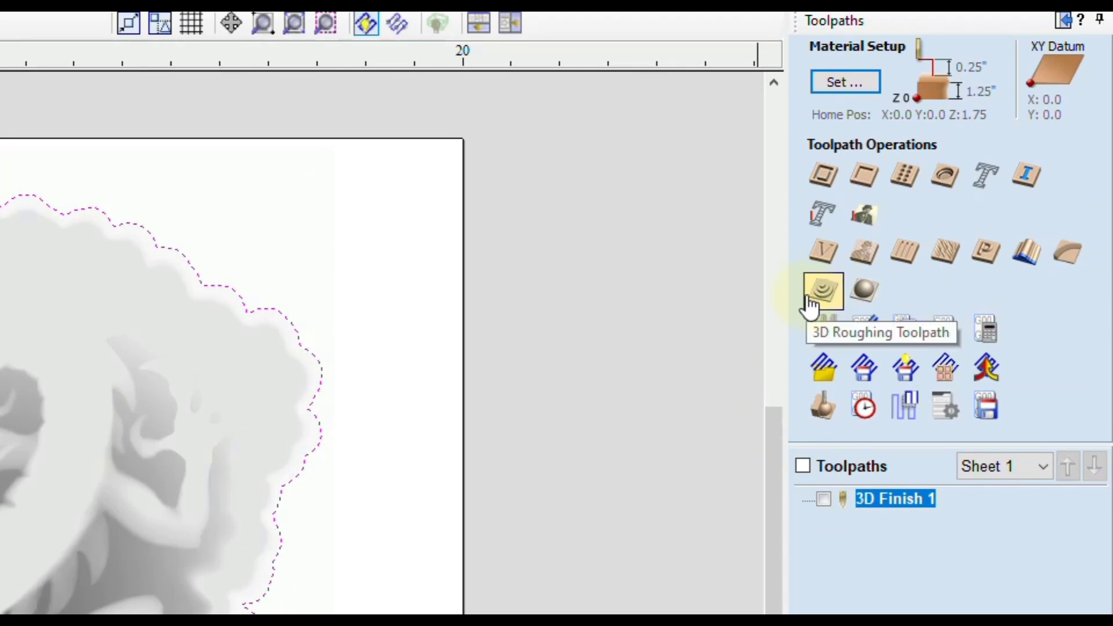
left_click(866, 292)
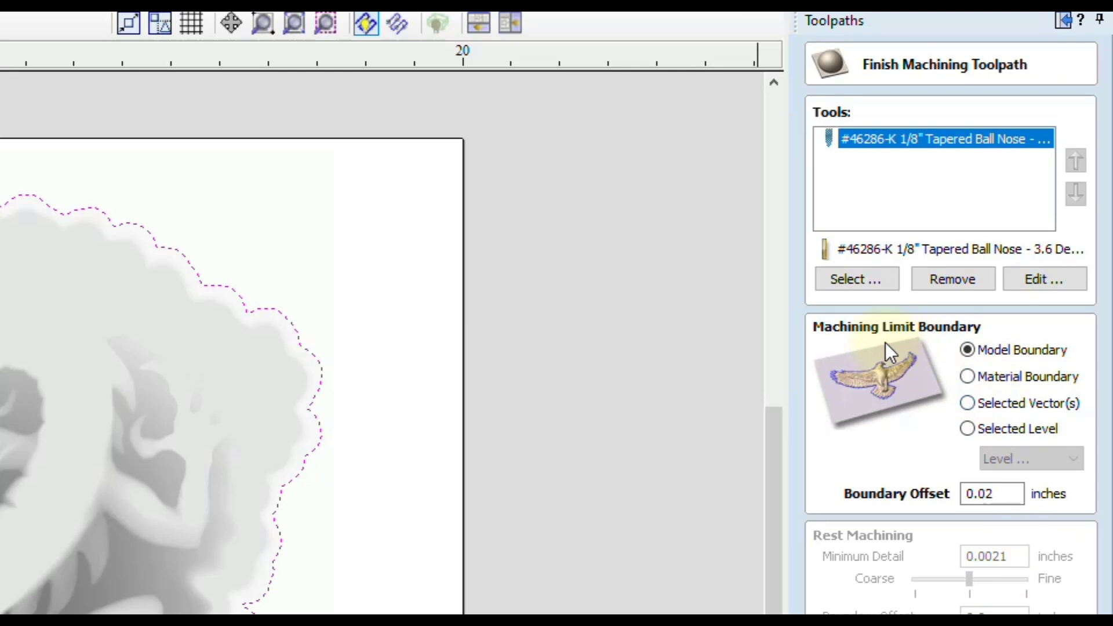
left_click(968, 404)
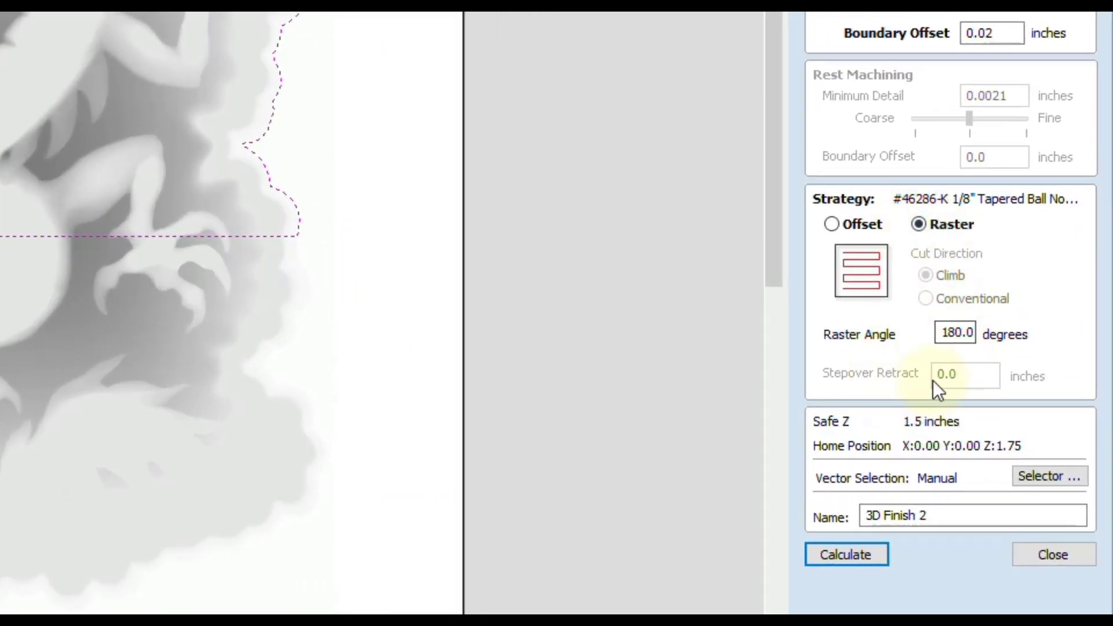
- Set the raster angle to 0 degrees and calculate the toolpath as 3D Finish 2
left_click_drag(962, 334, 920, 336)
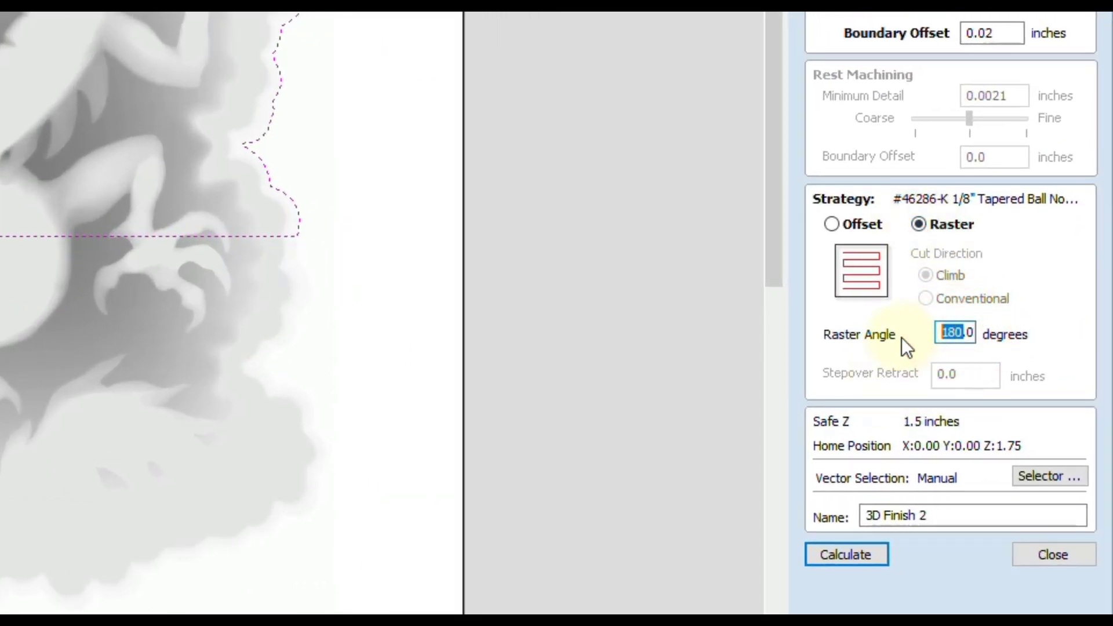
type("0")
left_click(855, 558)
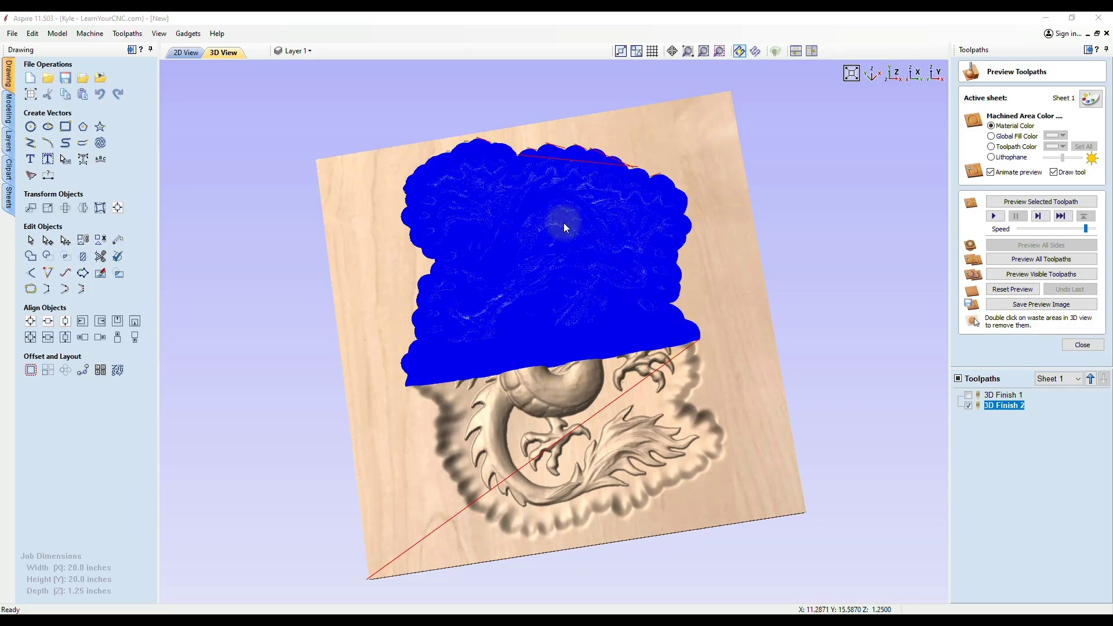
- Simulate 3D Finish 2 over the partial carving, inspect the dragon from several angles, and briefly display the toolpath lines
left_click(1042, 204)
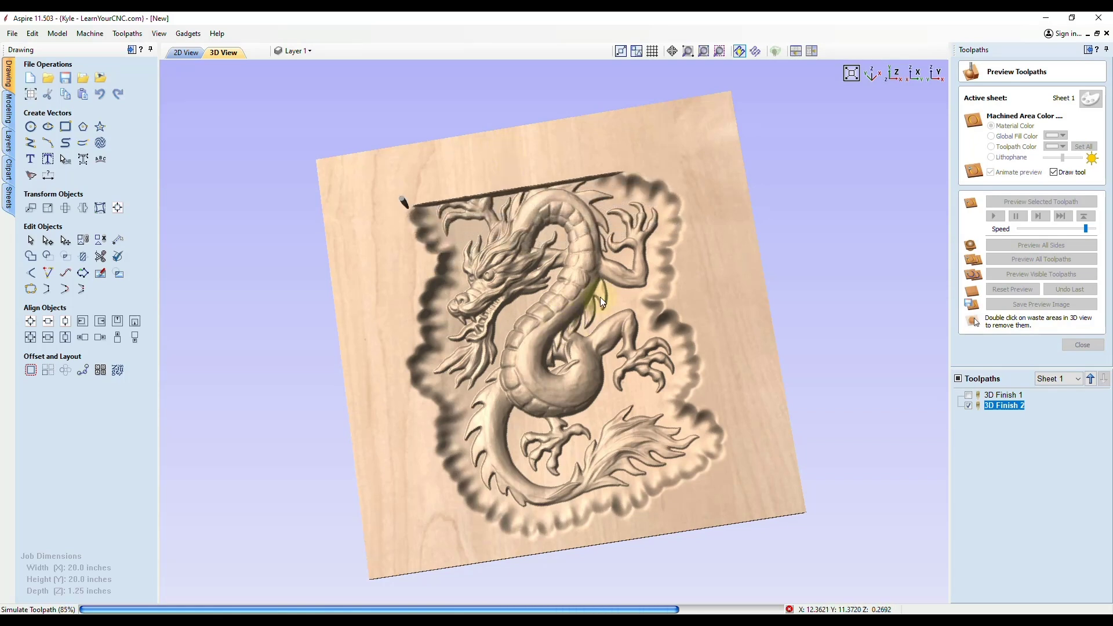
left_click_drag(524, 409, 587, 305)
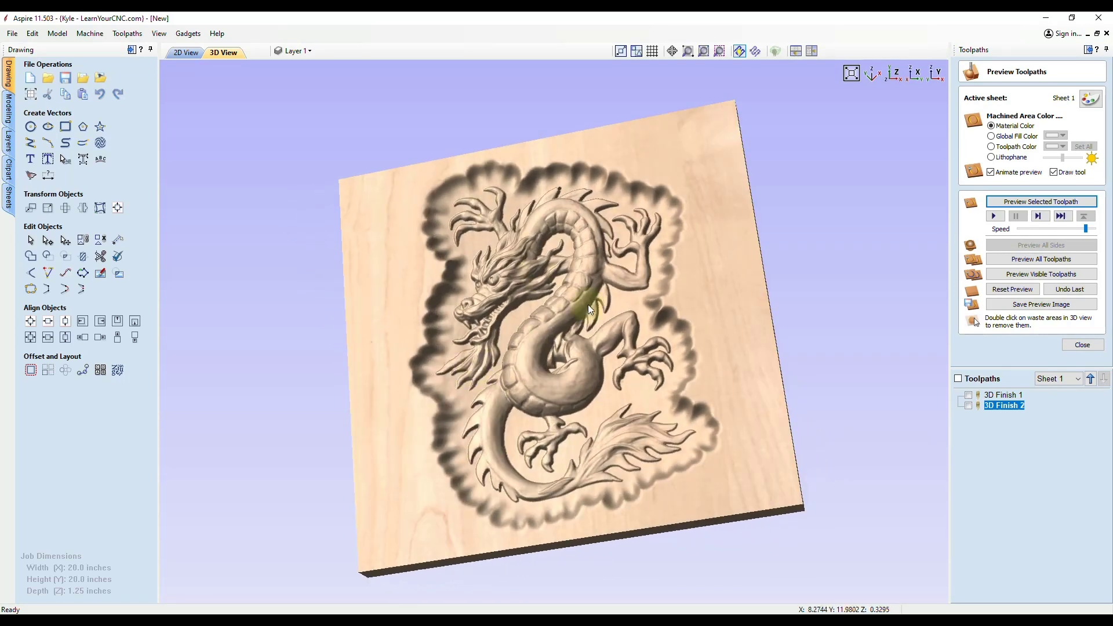
left_click_drag(558, 230, 761, 260)
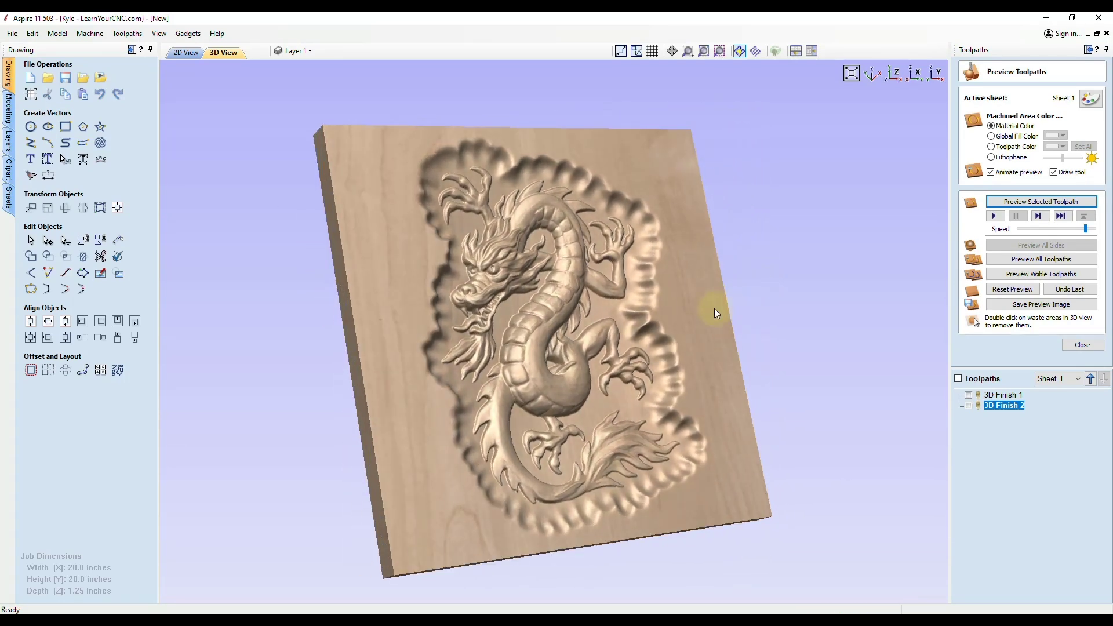
left_click(967, 406)
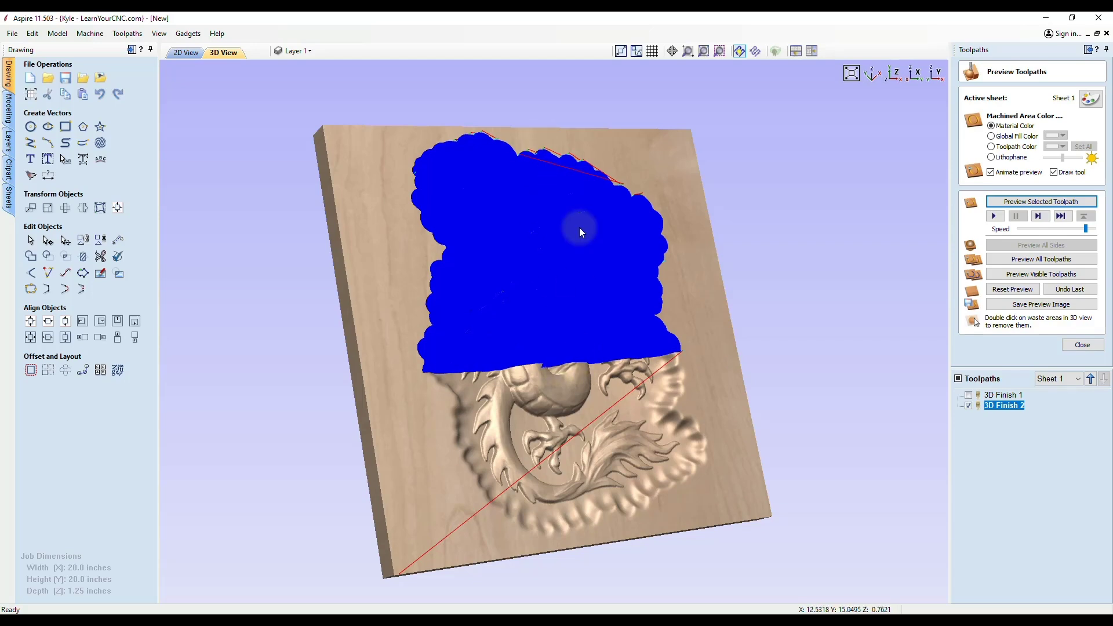
left_click(969, 406)
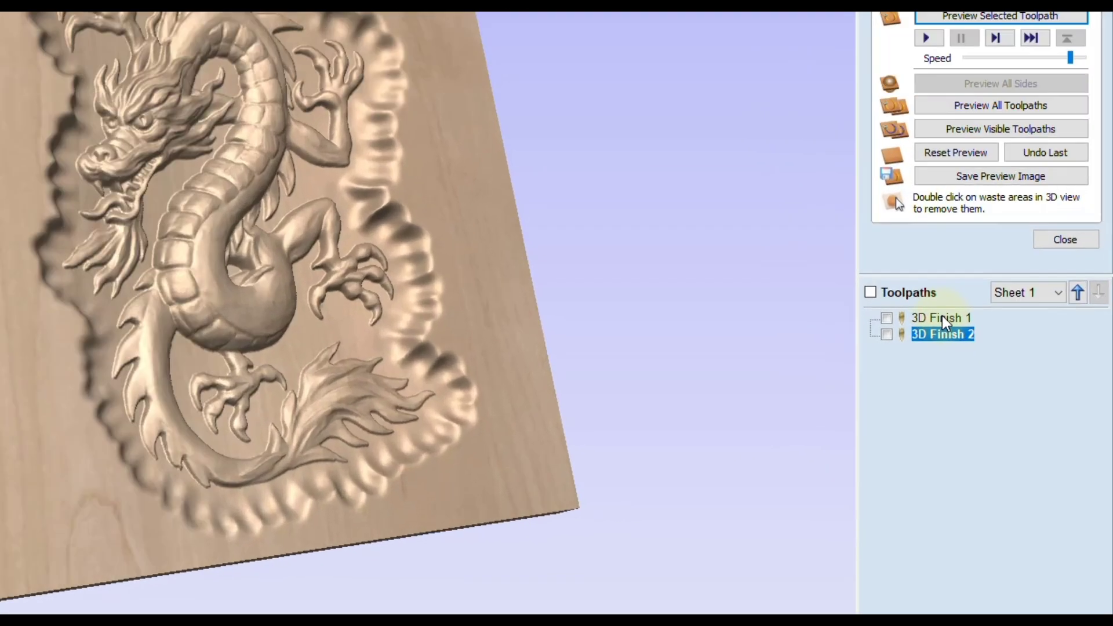
- Set the raster angle of 3D Finish 1 to 45 degrees and recalculate the toolpath
double_click(940, 317)
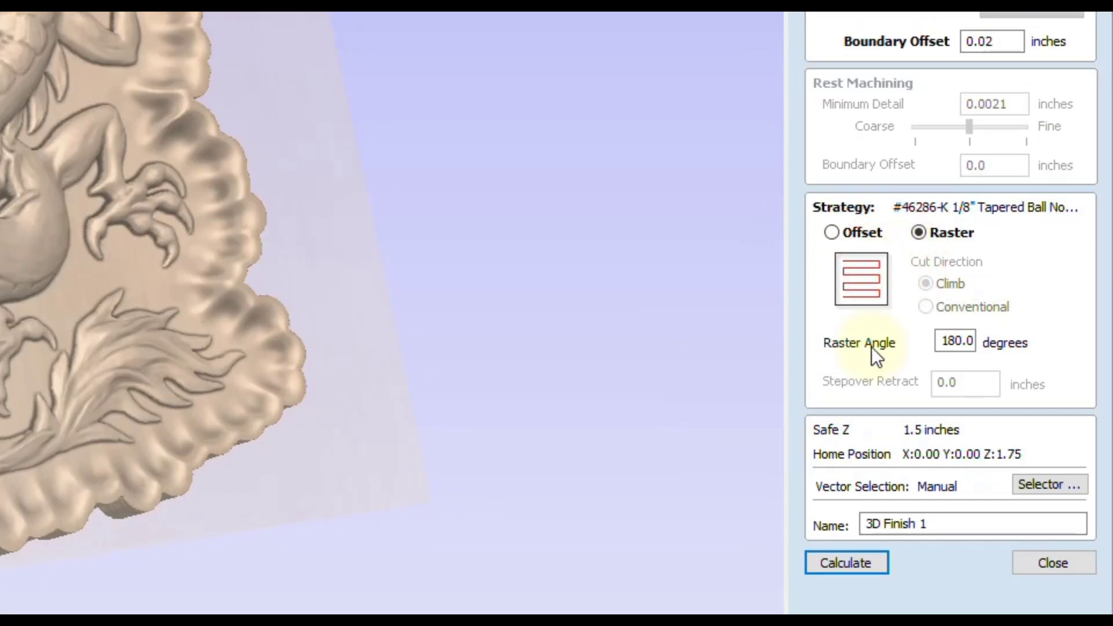
double_click(965, 347)
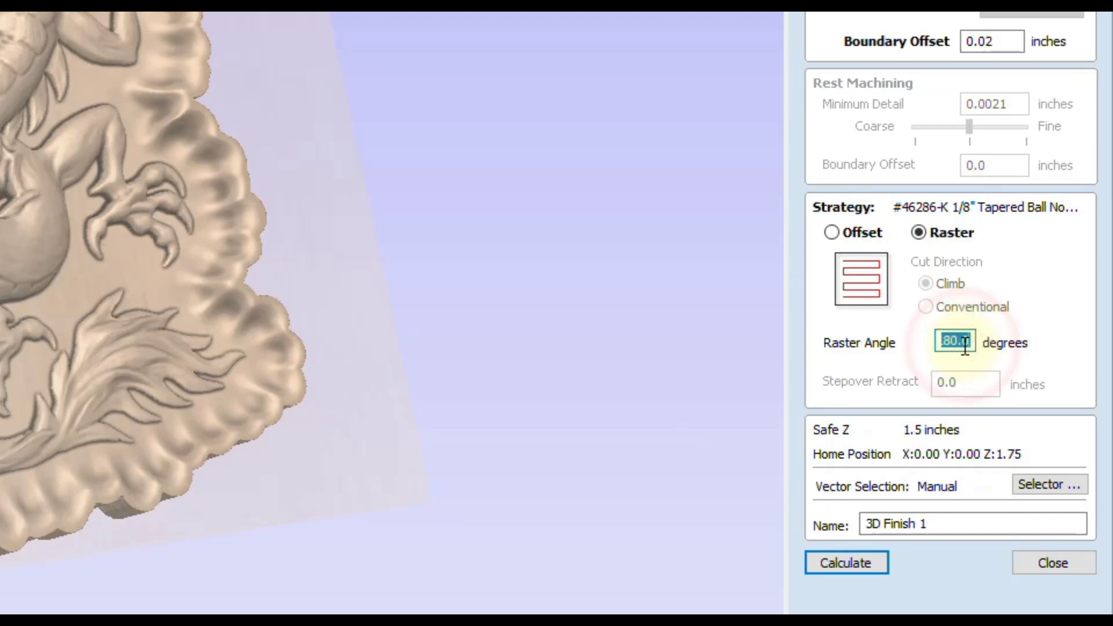
type("45")
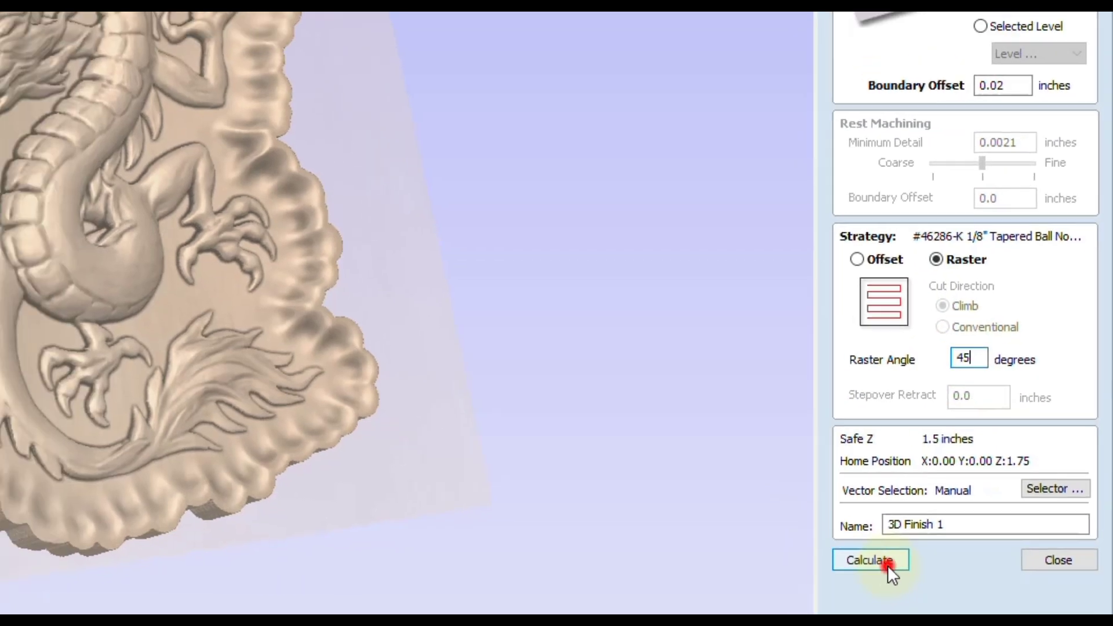
left_click(873, 570)
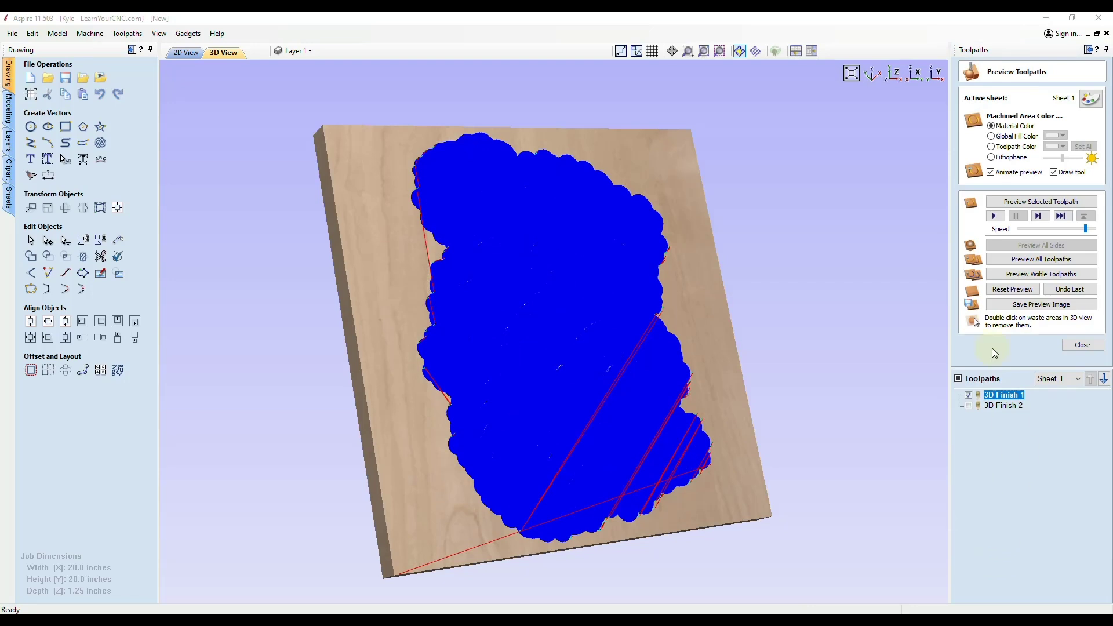
- Reset the preview, simulate 3D Finish 1 on the blank material, and stop the simulation partway through the dragon
left_click(1012, 288)
left_click_drag(574, 541, 736, 330)
left_click(1032, 203)
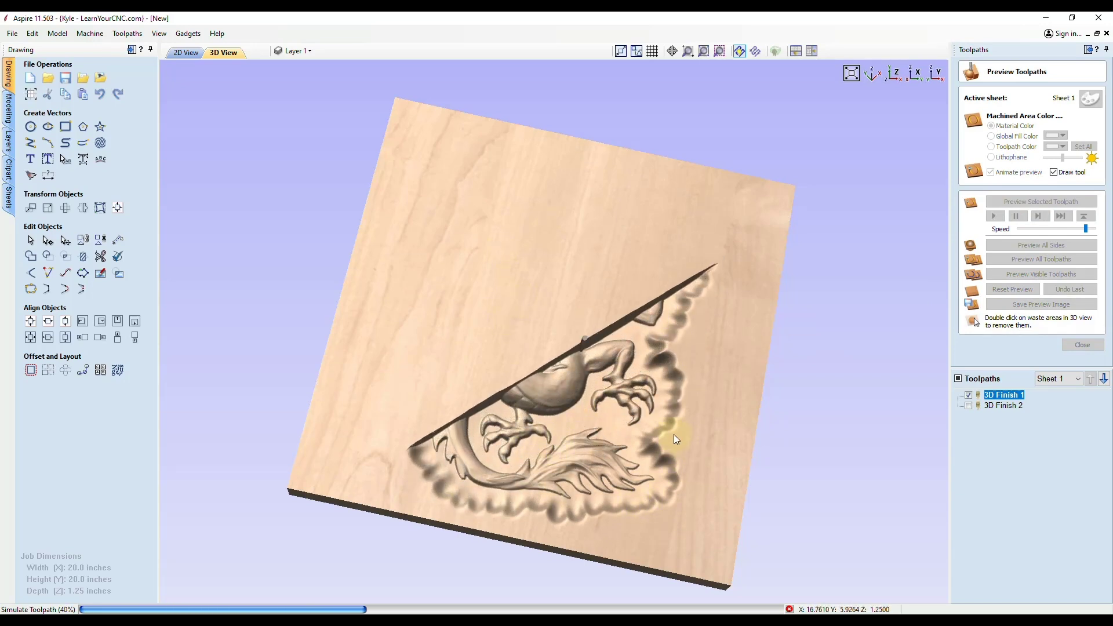
left_click(790, 609)
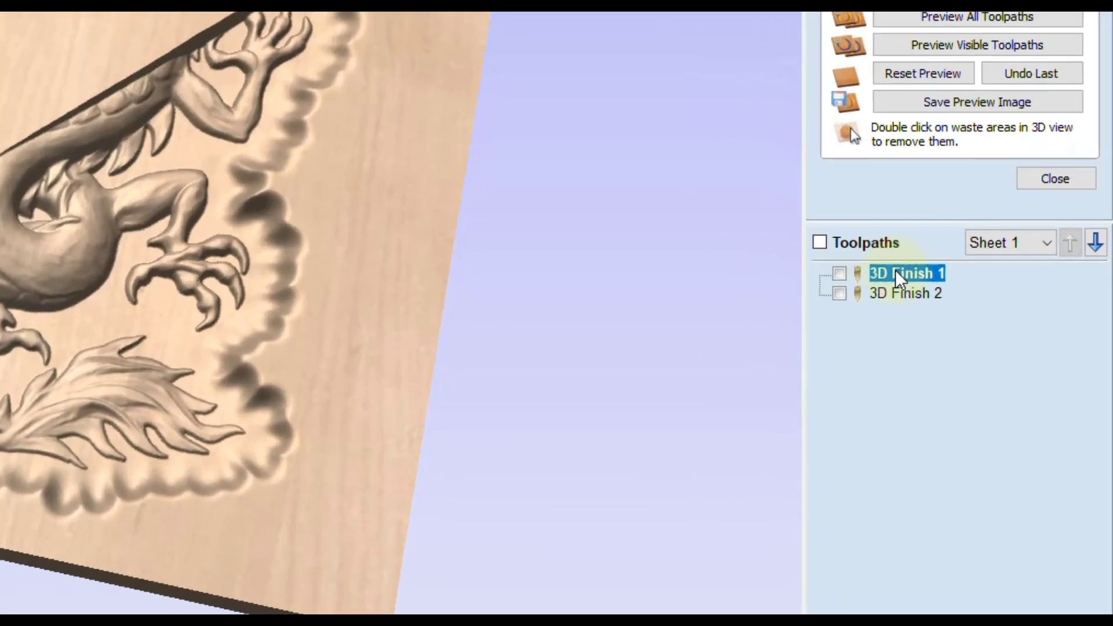
- Add 180 degrees to the 45-degree raster angle of 3D Finish 1 and recalculate the toolpath
double_click(898, 273)
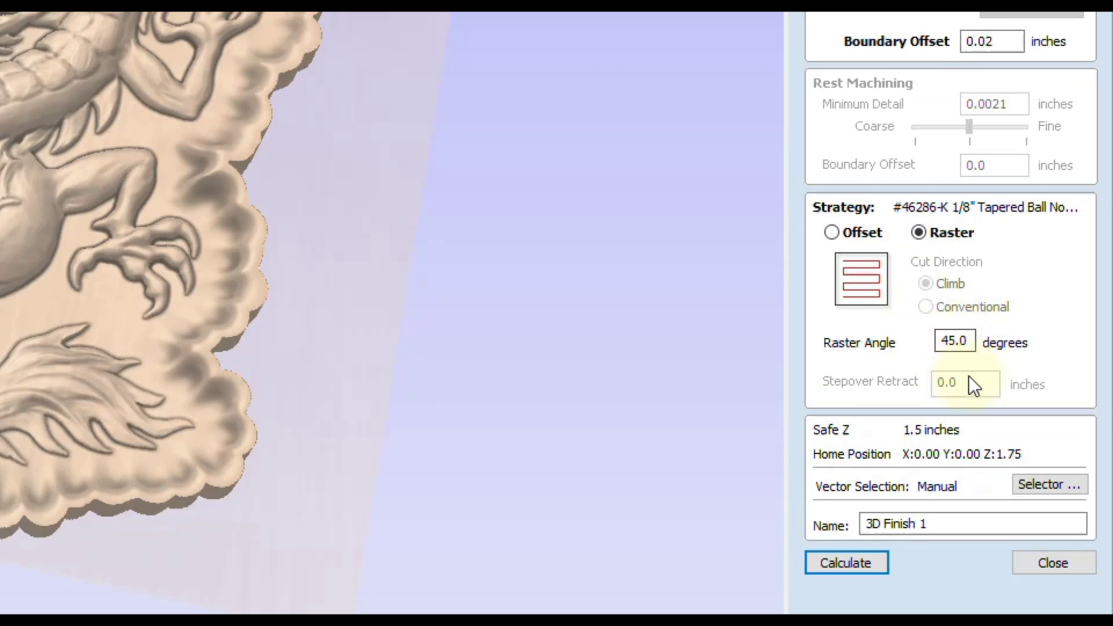
left_click(974, 342)
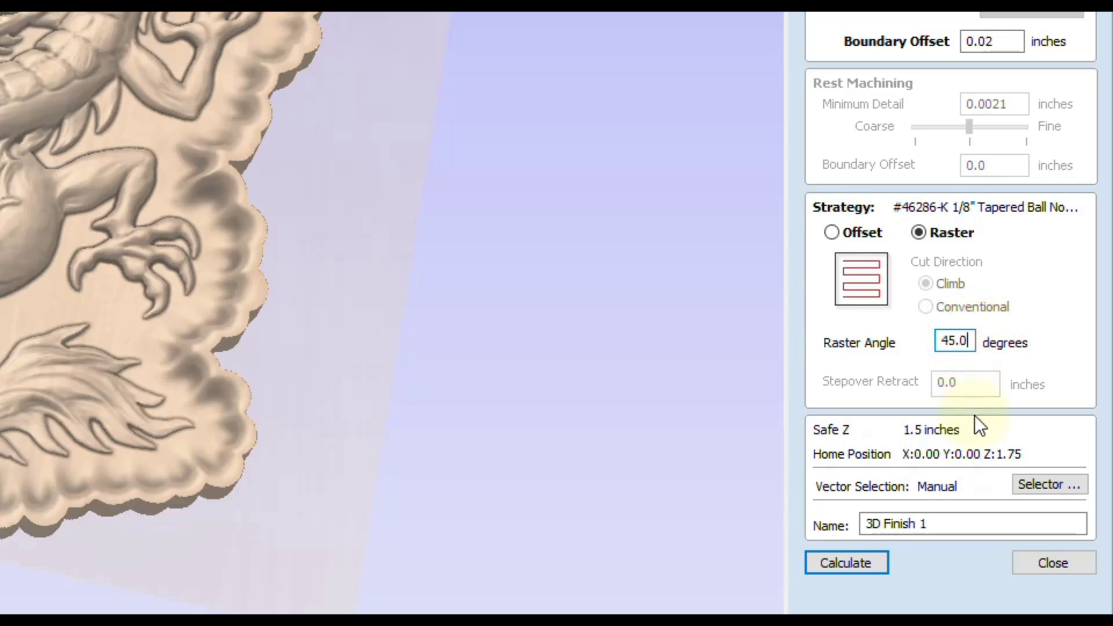
type("+180")
key("equal")
left_click(846, 564)
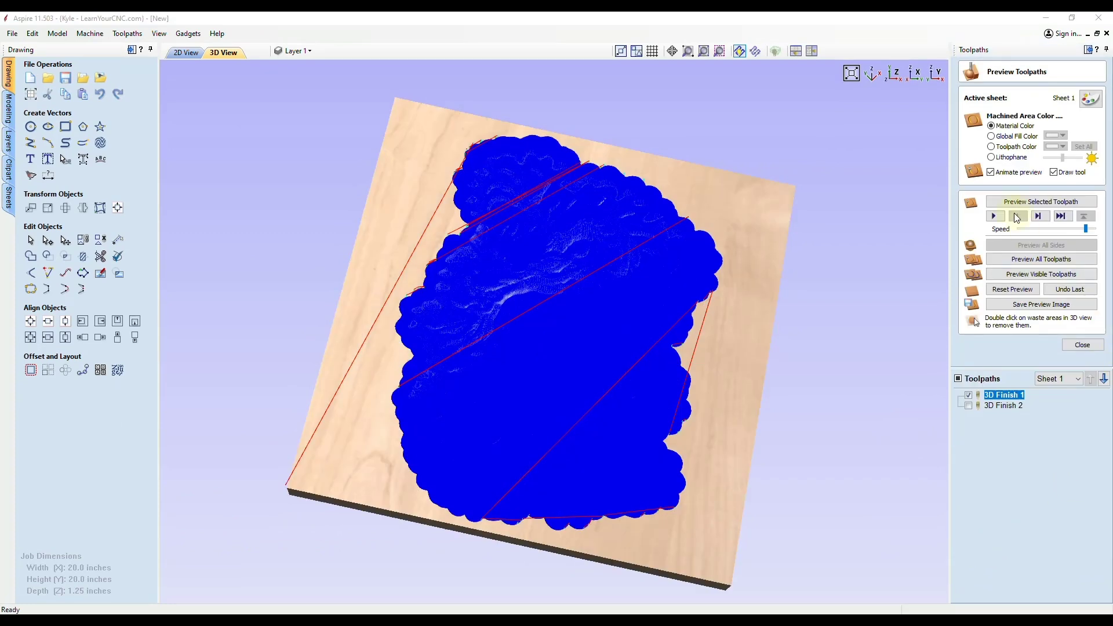
- Simulate the recalculated 3D Finish 1 over the partial carving, stop once the dragon is fully carved, and close the preview
left_click(1029, 204)
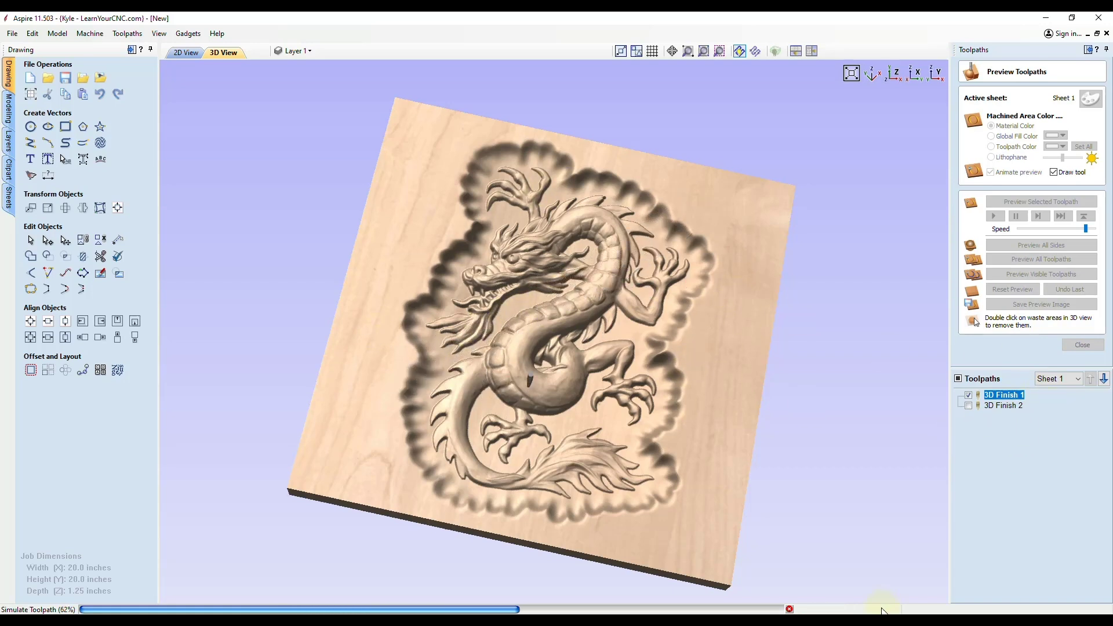
left_click(790, 609)
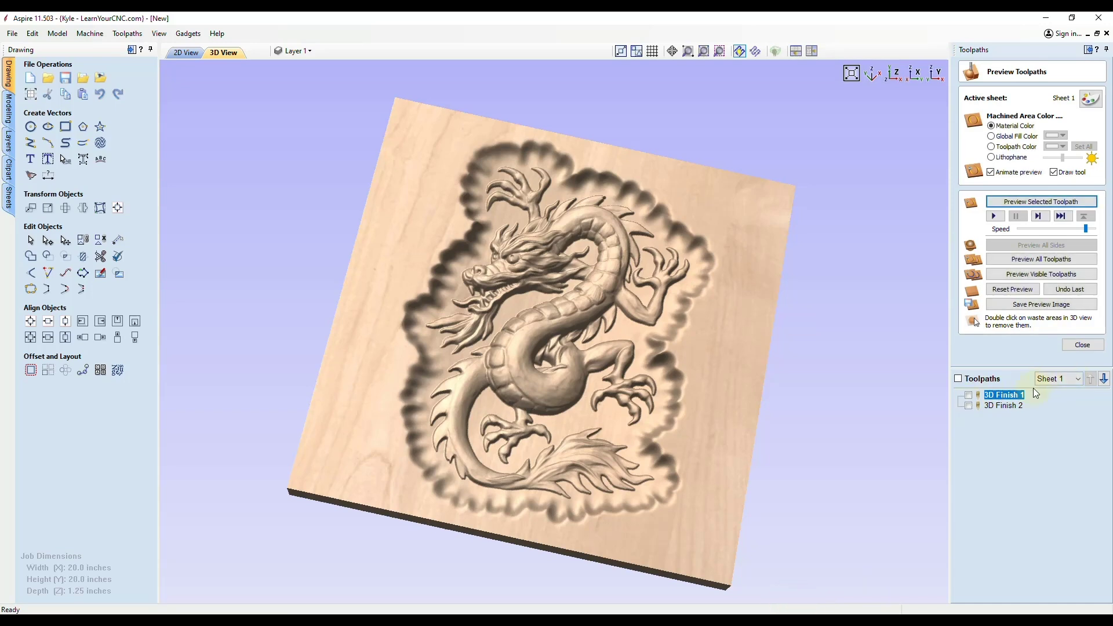
left_click(1082, 345)
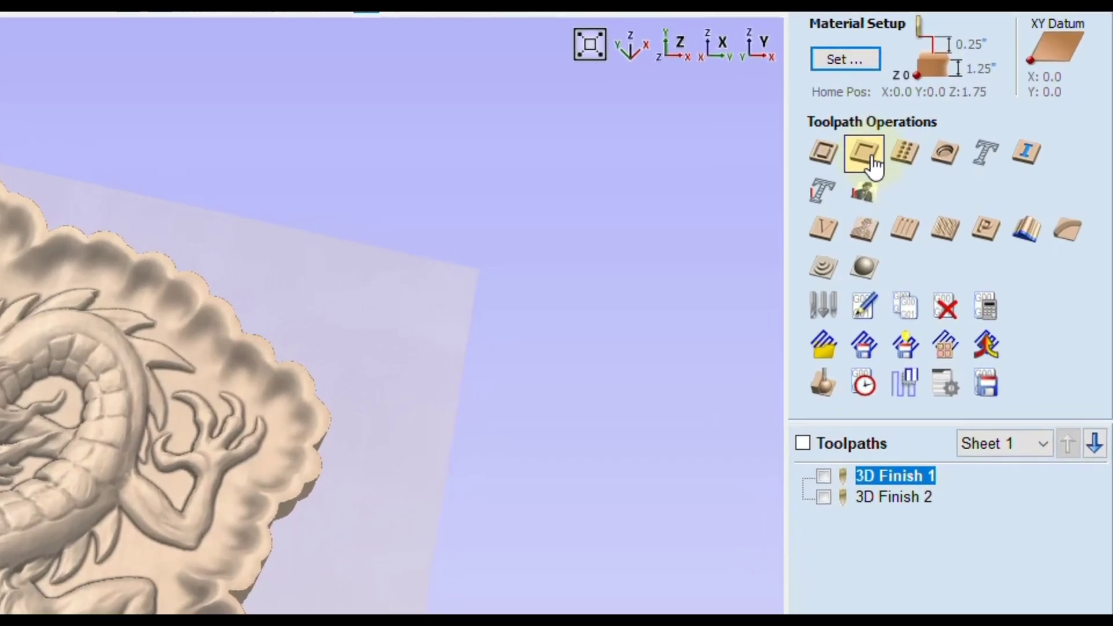
- Examine the raster angle option of the Pocket toolpath under its Raster strategy, and leave without calculating
left_click(871, 163)
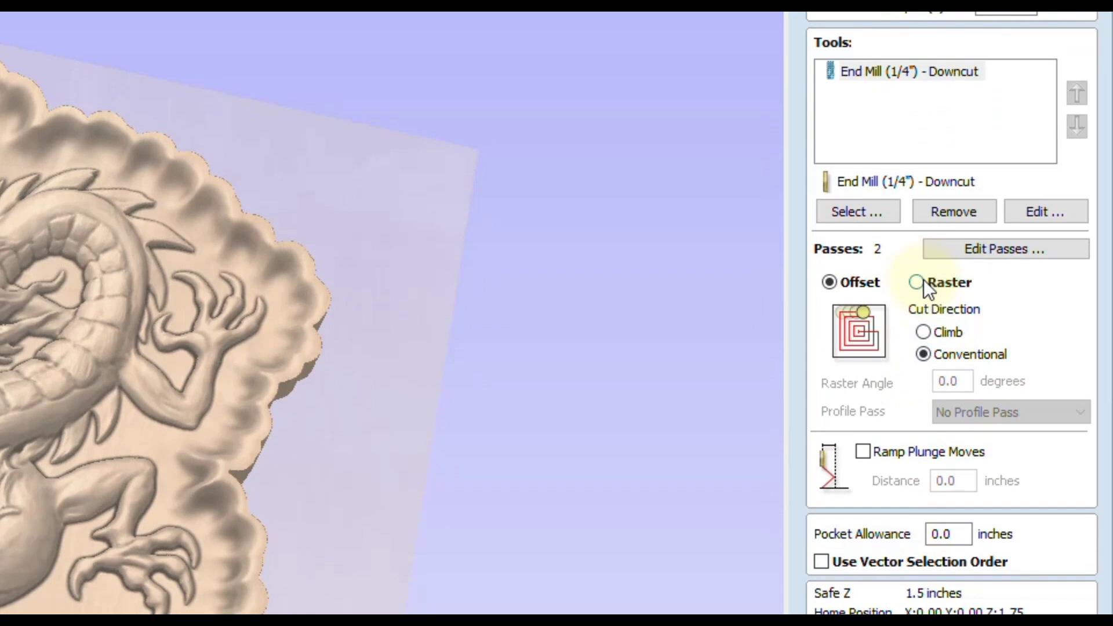
left_click(917, 282)
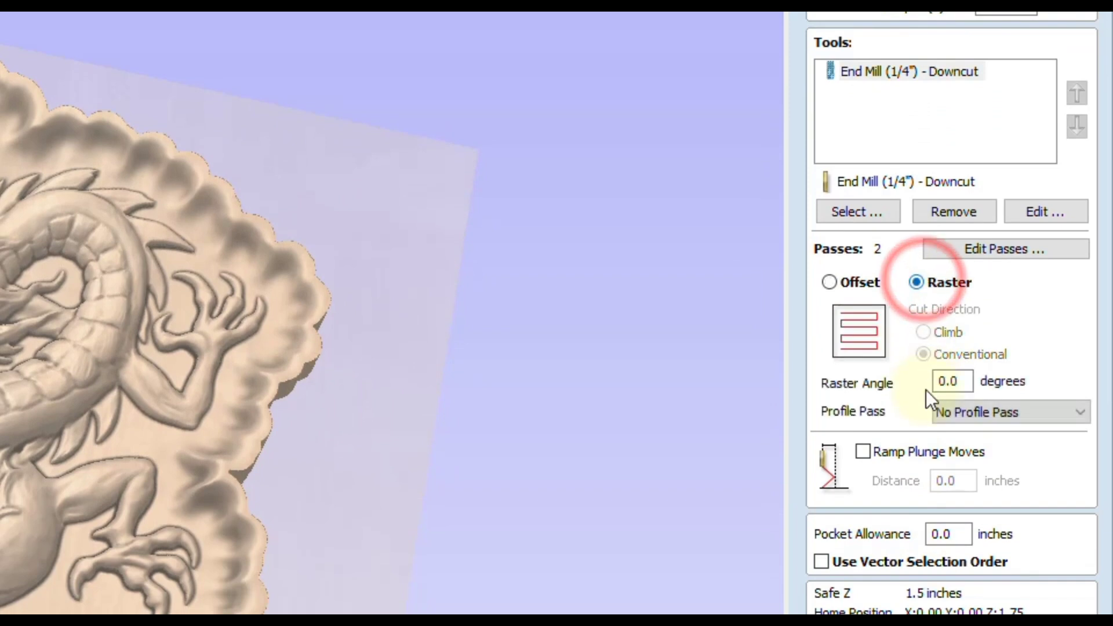
left_click(1070, 506)
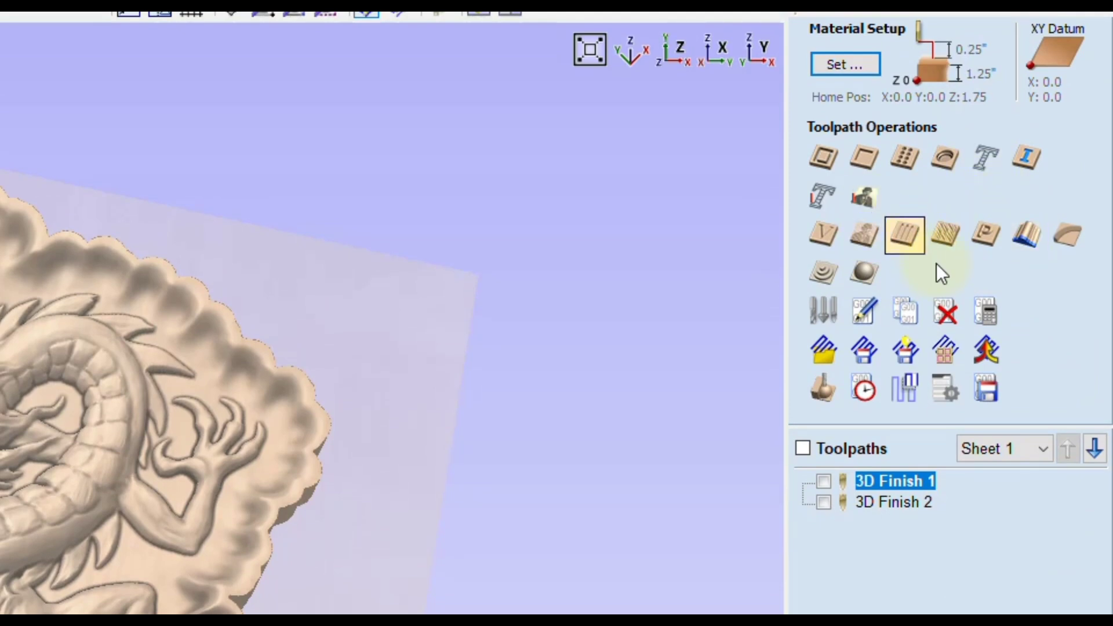
- Examine the angle setting of the Texture toolpath and leave it without calculating
left_click(946, 235)
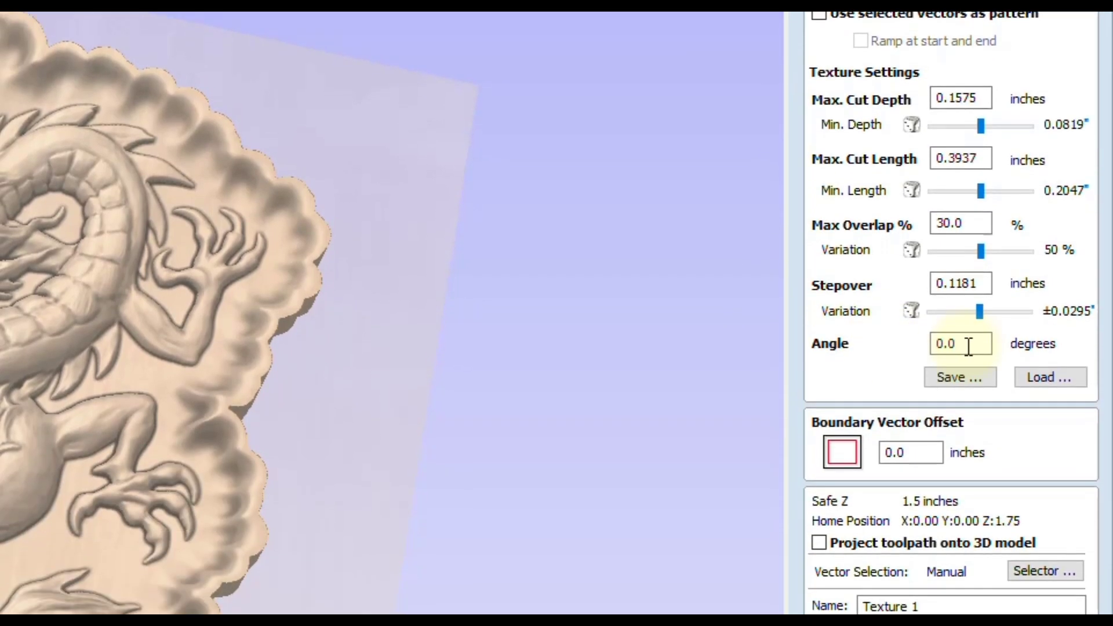
double_click(946, 534)
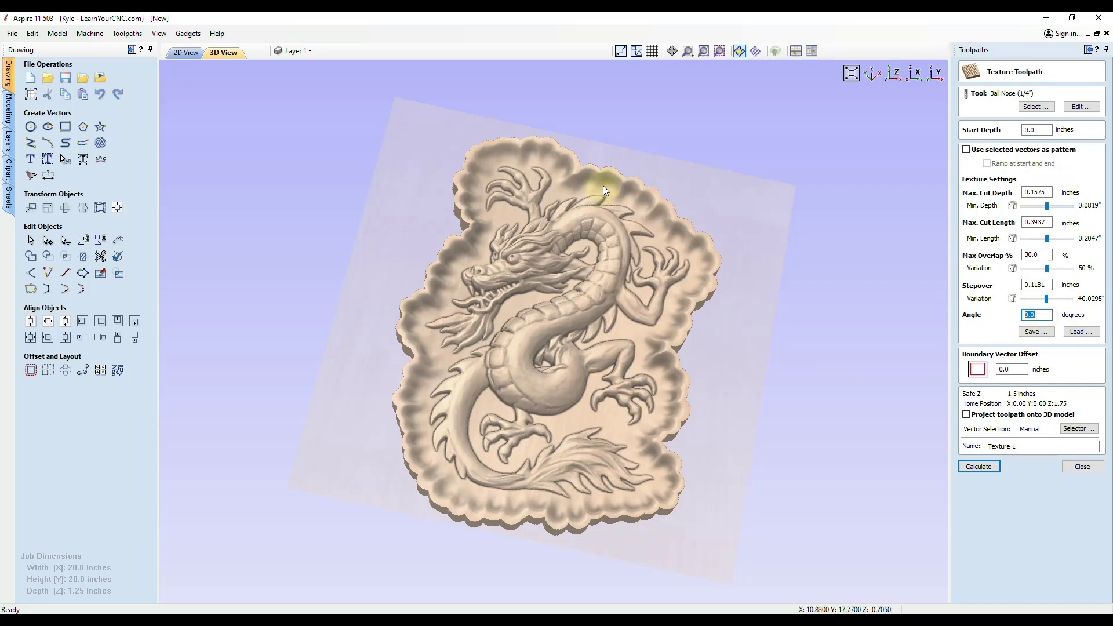
left_click(588, 344)
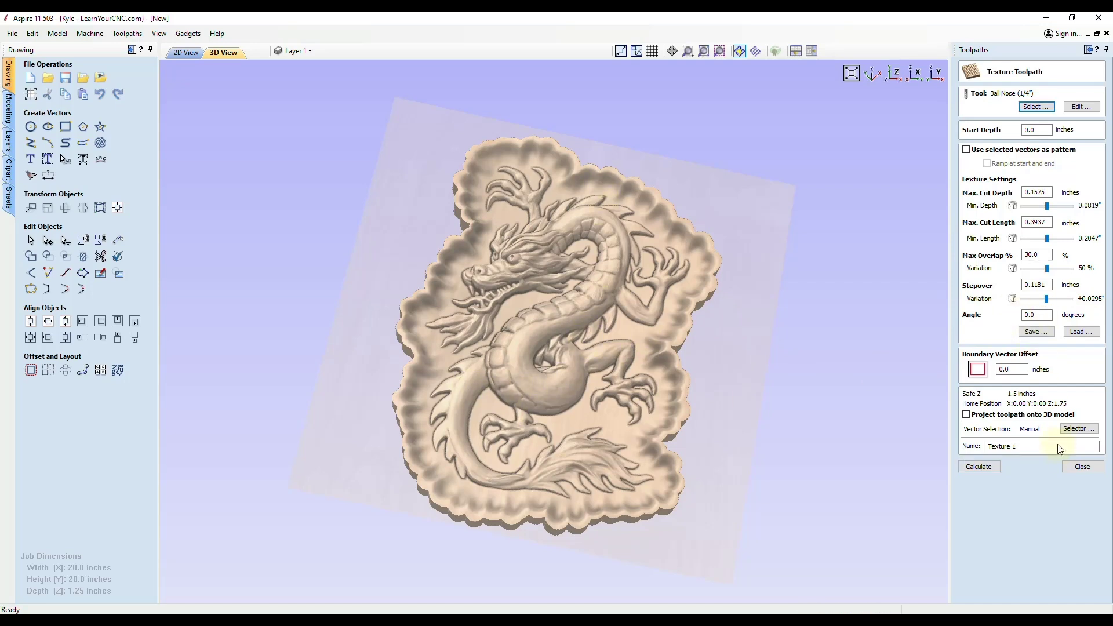
left_click(1080, 467)
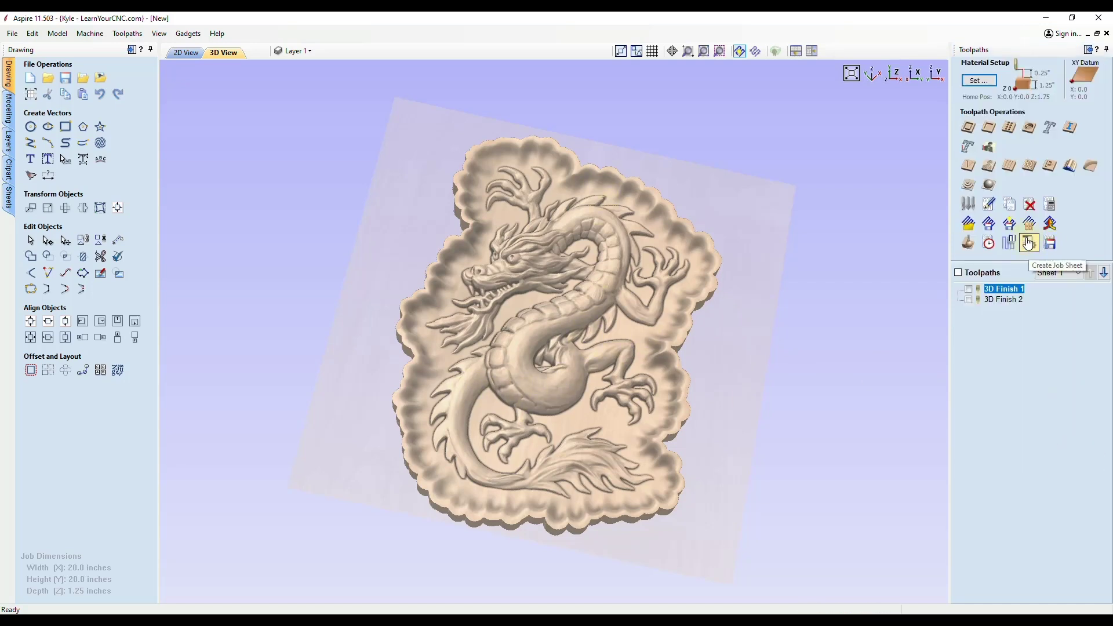
- Reopen the toolpath preview and inspect the simulated dragon carving from another angle
left_click(967, 243)
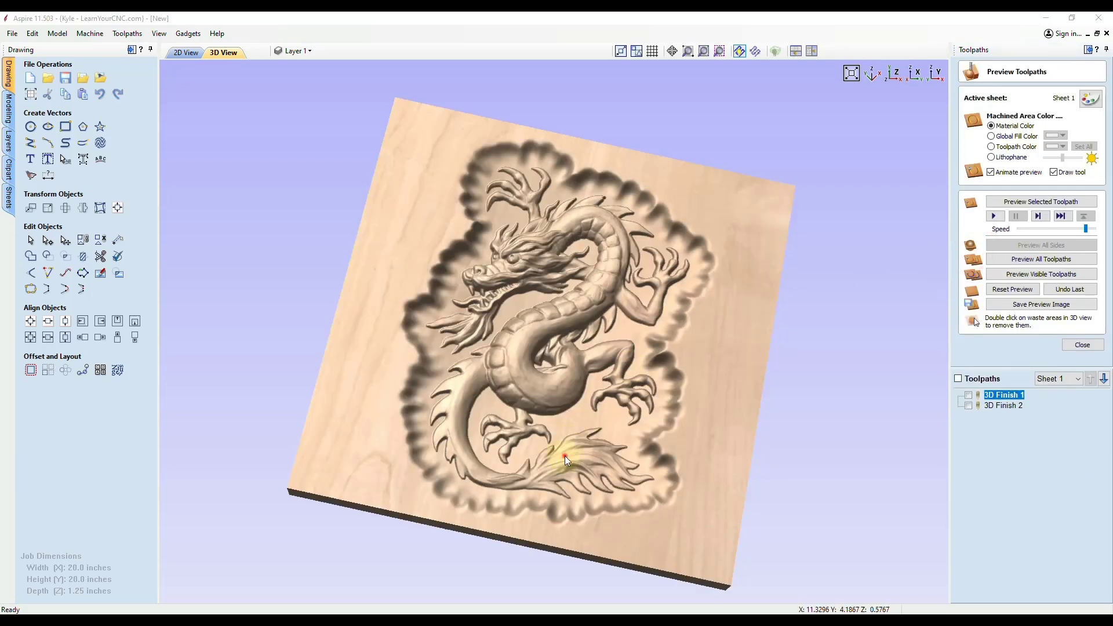
left_click_drag(565, 456, 528, 314)
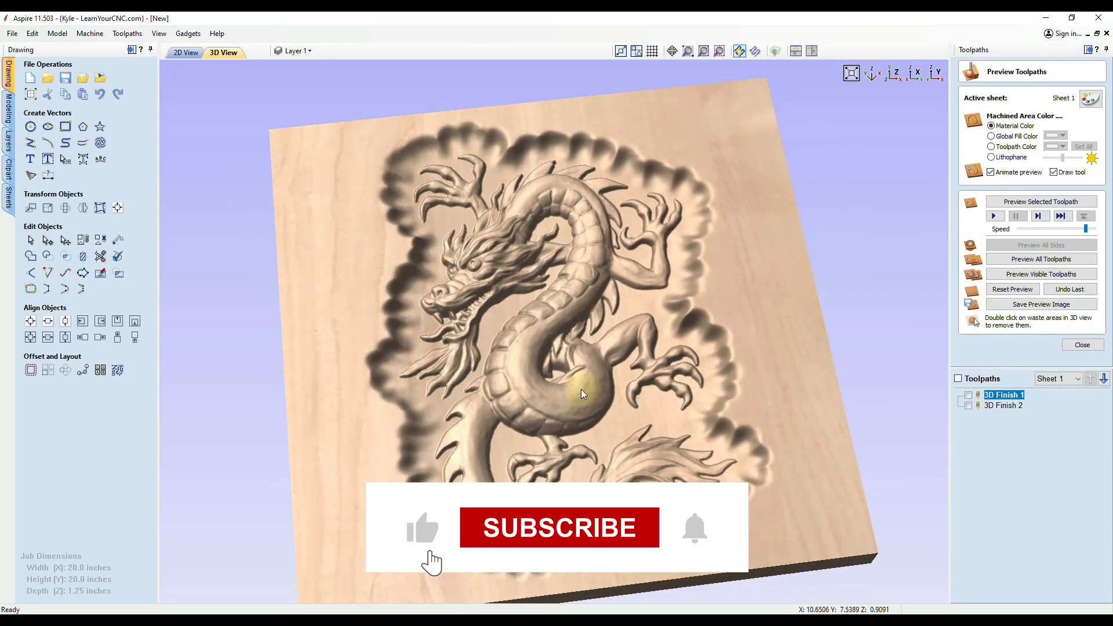